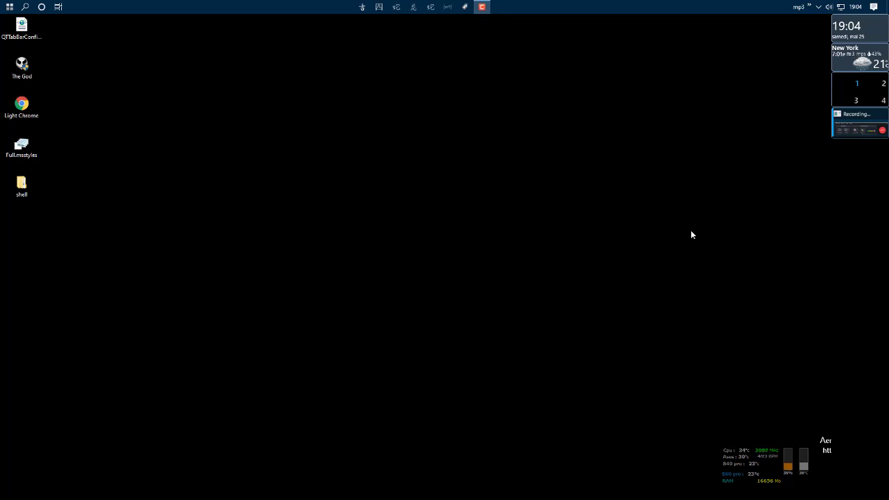
Step: Run winver to check the installed Windows version, and close the À propos de Windows dialog
{"action": "right_click", "coordinate": [507, 179]}
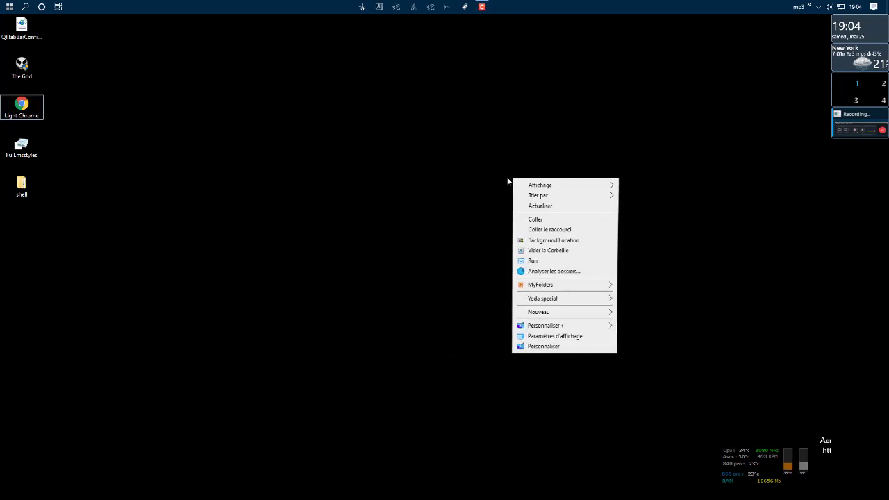
{"action": "left_click", "coordinate": [544, 267]}
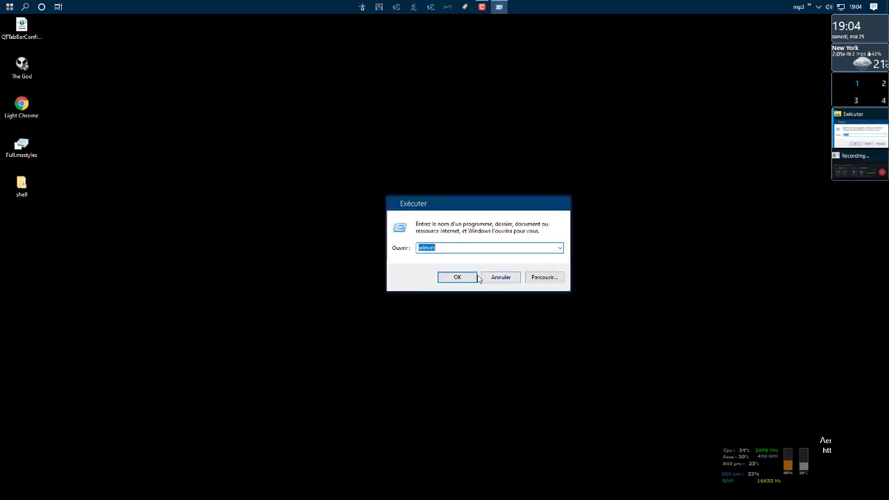
{"action": "left_click", "coordinate": [469, 279]}
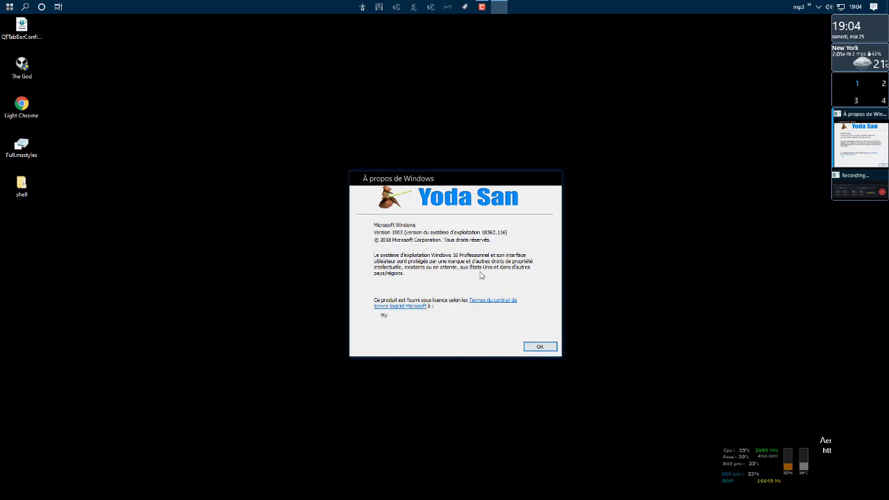
{"action": "left_click", "coordinate": [540, 346]}
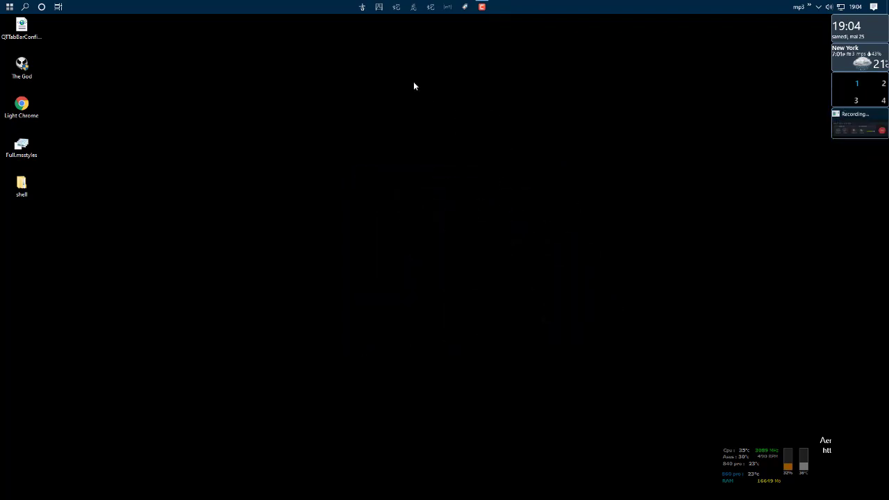
Step: Inspect the Ce PC window, plus Chrome's page context menu, main menu and Autres favoris list; minimize Ce PC and close Chrome
{"action": "left_click", "coordinate": [362, 9]}
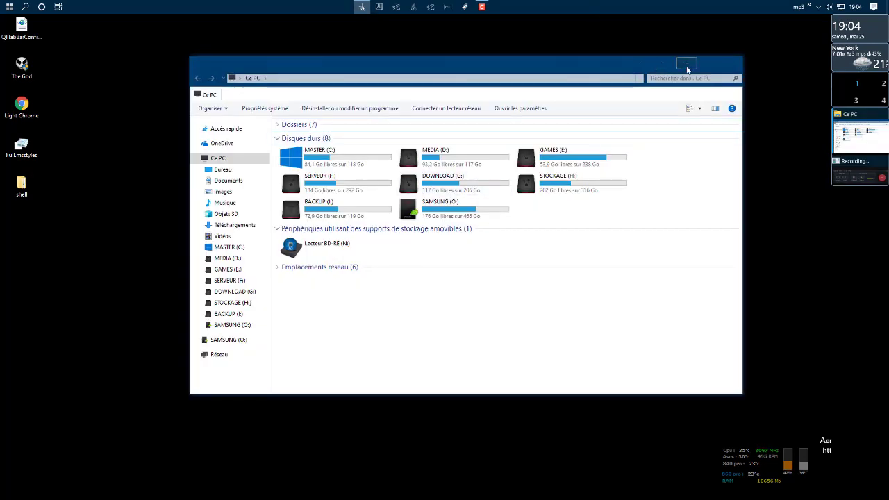
{"action": "left_click", "coordinate": [688, 64]}
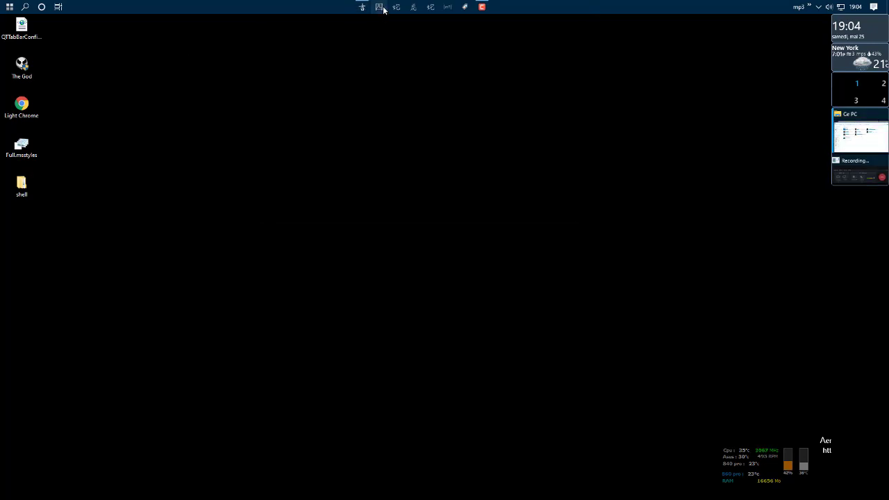
{"action": "key", "text": "super+2"}
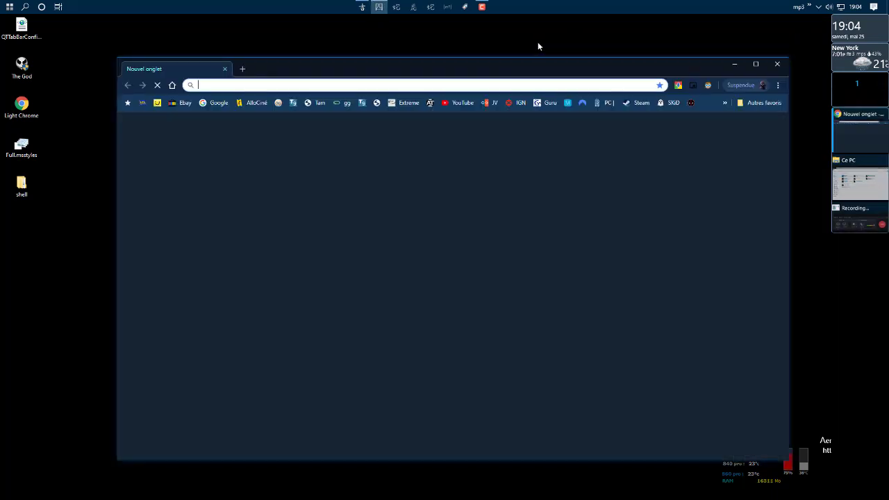
{"action": "right_click", "coordinate": [605, 146]}
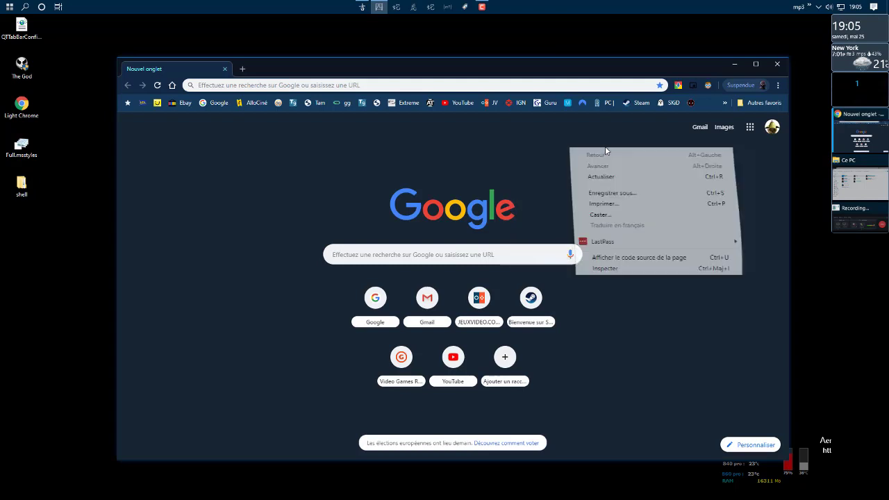
{"action": "left_click", "coordinate": [548, 143]}
{"action": "left_click", "coordinate": [778, 85]}
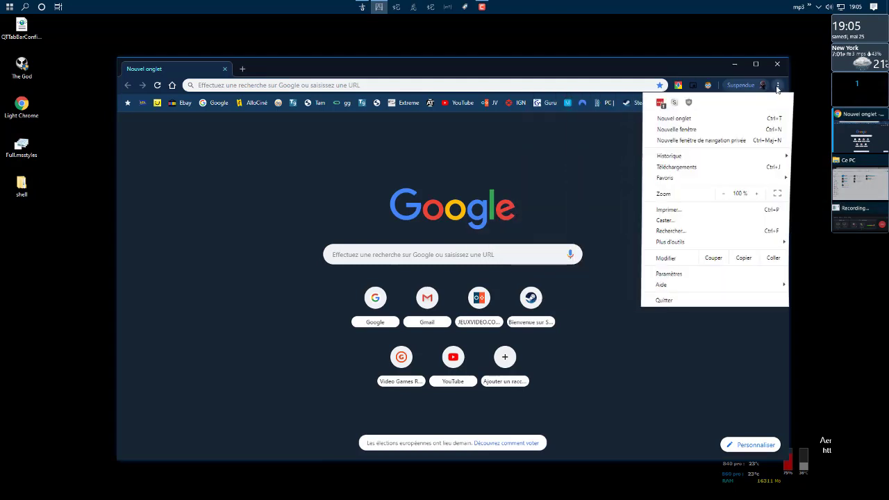
{"action": "left_click", "coordinate": [572, 158]}
{"action": "left_click", "coordinate": [753, 105]}
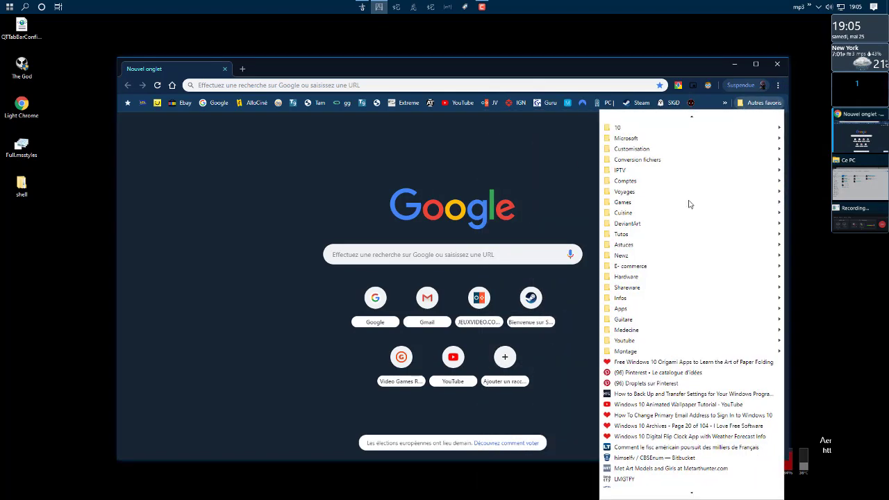
{"action": "left_click", "coordinate": [571, 151]}
{"action": "left_click", "coordinate": [775, 66]}
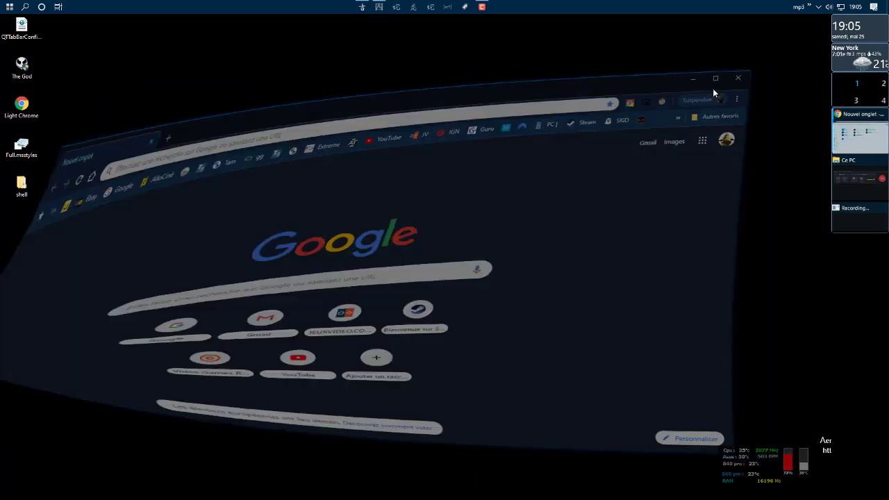
Step: Set the Windows colour mode to Sombre in the Couleurs personalization settings and minimize the settings window
{"action": "right_click", "coordinate": [606, 9]}
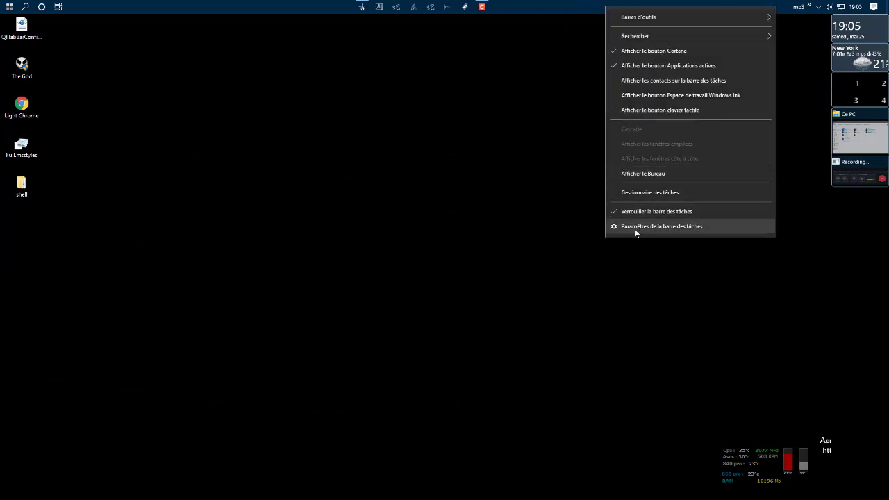
{"action": "left_click", "coordinate": [547, 240]}
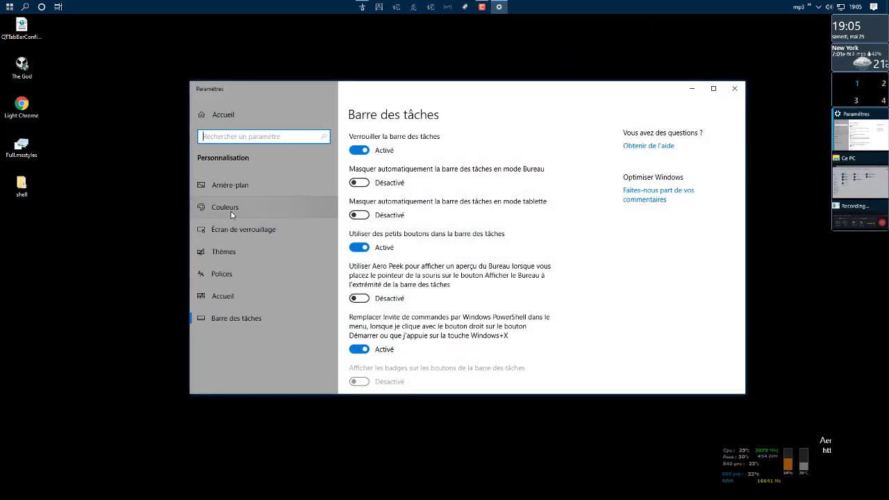
{"action": "left_click", "coordinate": [230, 211]}
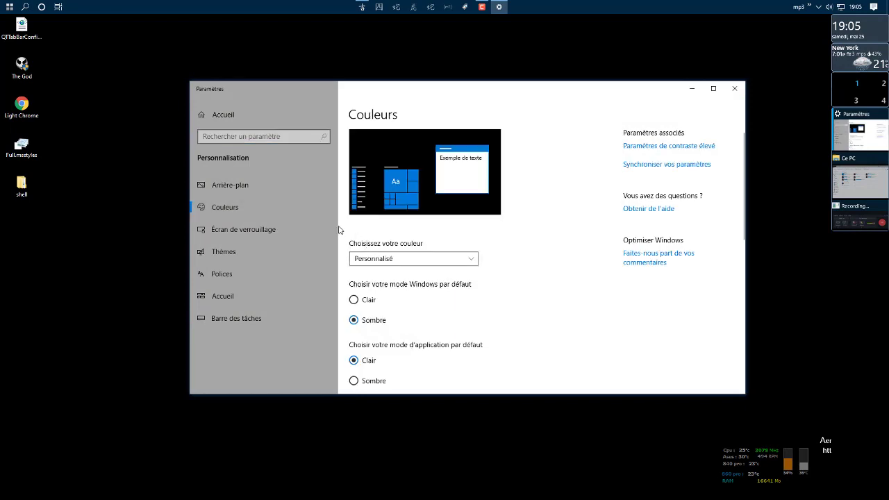
{"action": "scroll", "coordinate": [541, 249], "scroll_direction": "down", "scroll_amount": 1}
{"action": "left_click", "coordinate": [417, 212]}
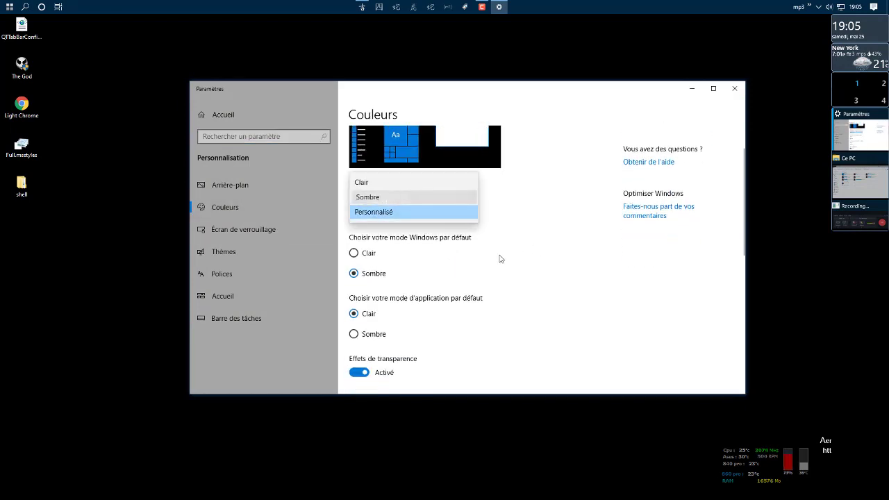
{"action": "left_click", "coordinate": [387, 199]}
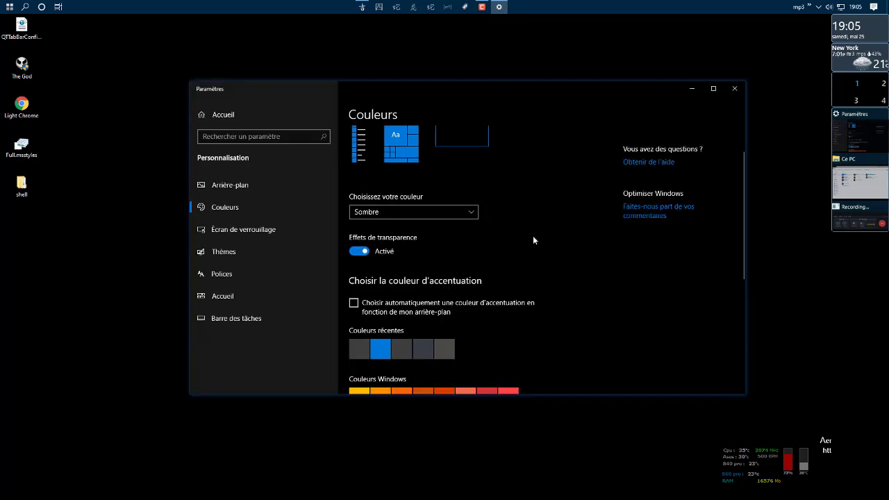
{"action": "left_click", "coordinate": [691, 88]}
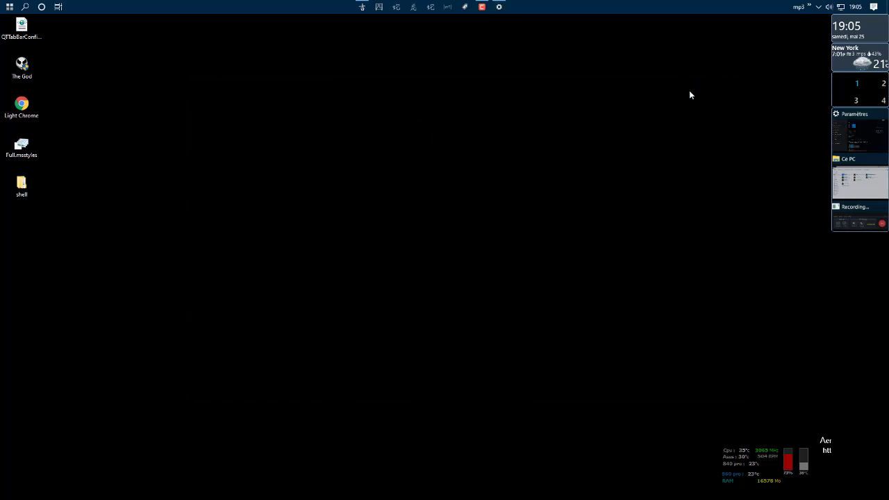
Step: Check how Ce PC and Chrome's page and menus look in dark mode, minimizing Ce PC and closing Chrome when finished
{"action": "left_click", "coordinate": [361, 8]}
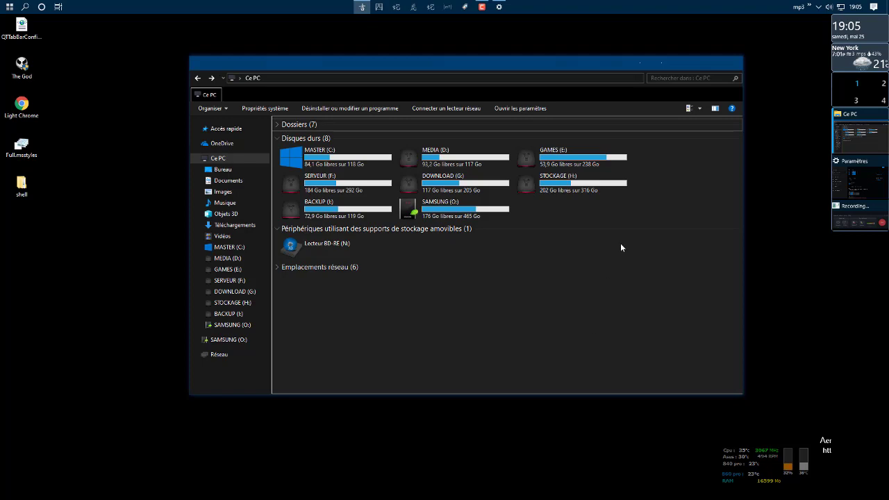
{"action": "left_click", "coordinate": [683, 65]}
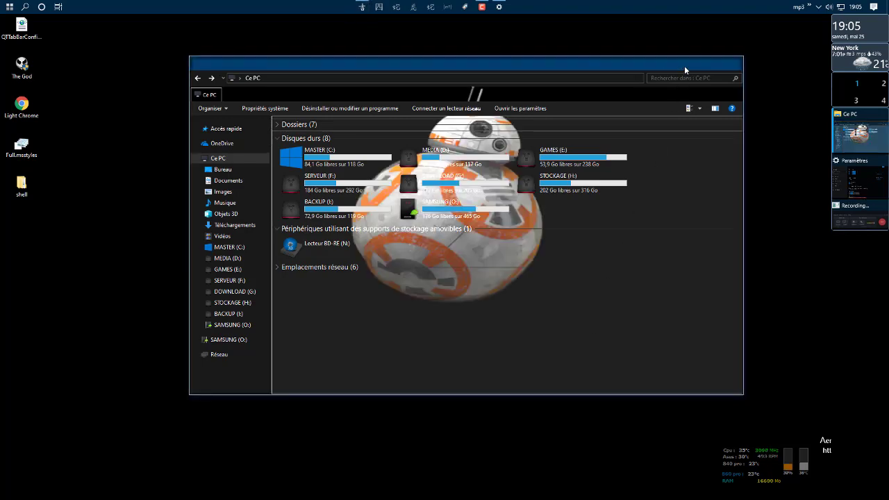
{"action": "left_click", "coordinate": [379, 8]}
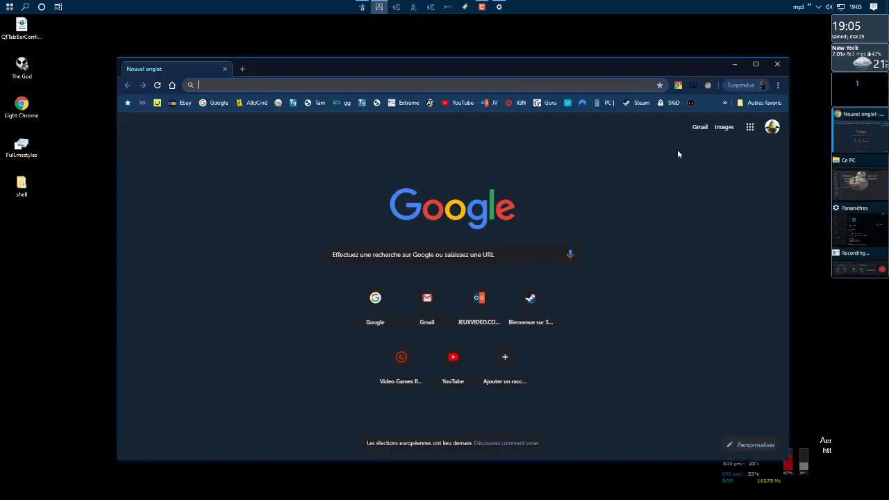
{"action": "right_click", "coordinate": [611, 147]}
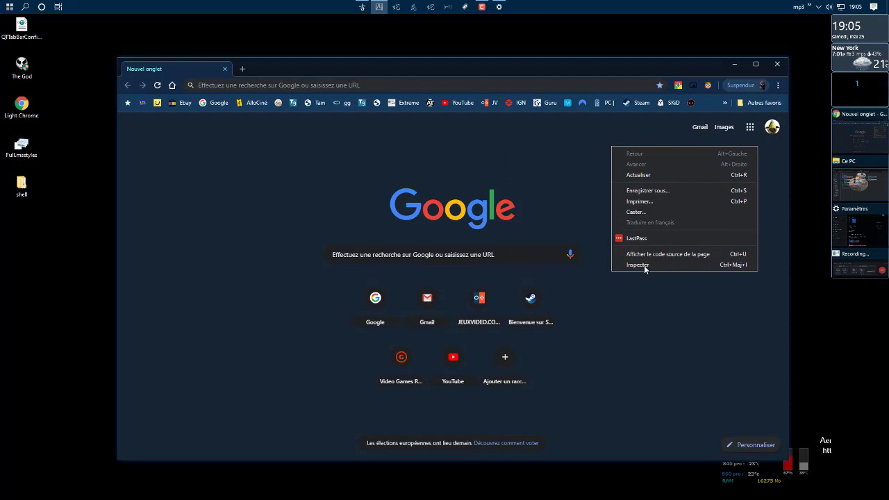
{"action": "left_click", "coordinate": [573, 161]}
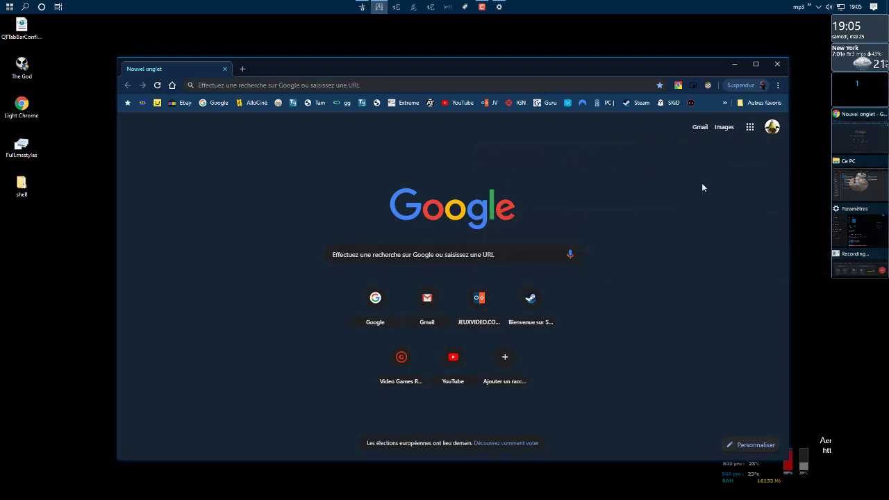
{"action": "left_click", "coordinate": [762, 103]}
{"action": "left_click", "coordinate": [528, 149]}
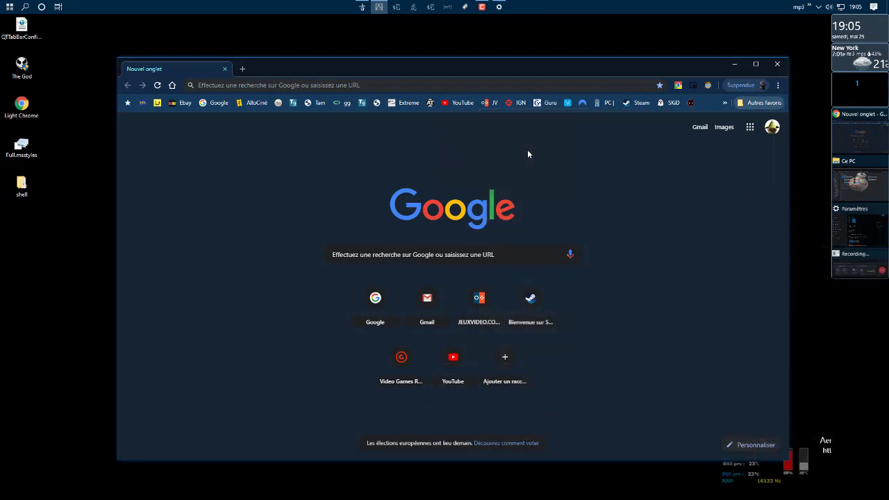
{"action": "left_click", "coordinate": [778, 85]}
{"action": "left_click", "coordinate": [563, 137]}
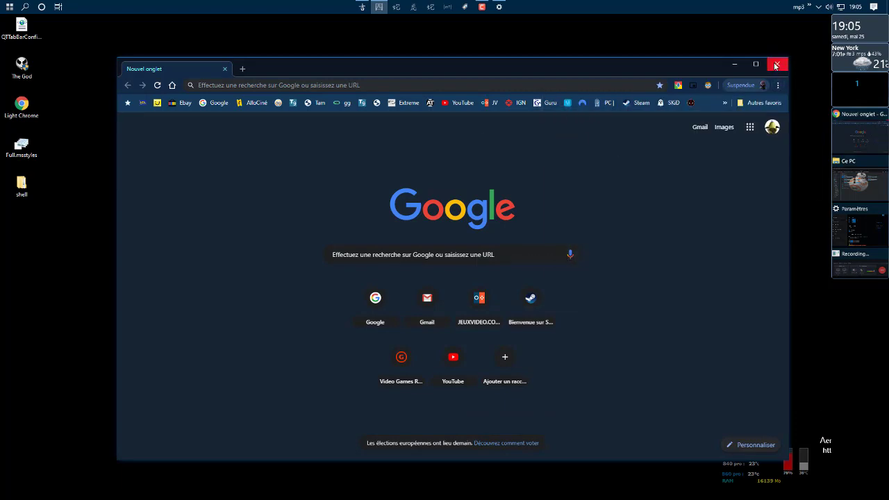
{"action": "left_click", "coordinate": [775, 66]}
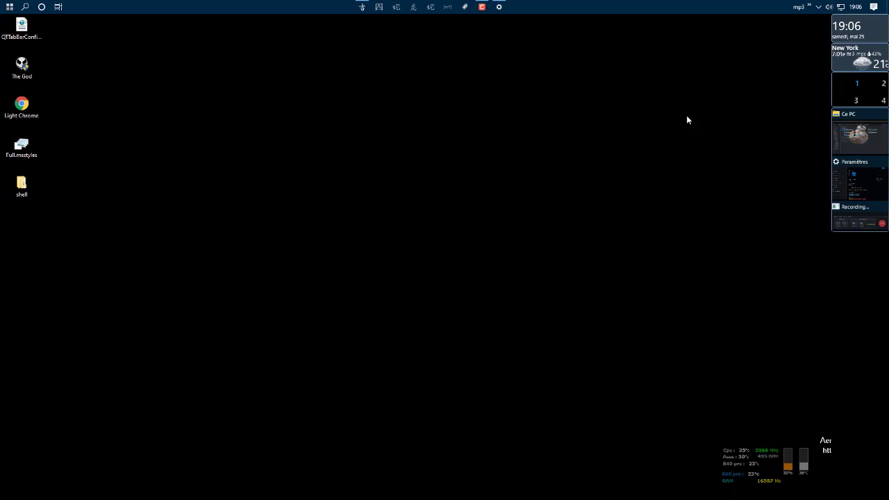
Step: Review the Couleurs personalization page with Sombre kept as the colour mode, close the settings, and bring the Ce PC window back up
{"action": "left_click", "coordinate": [366, 8]}
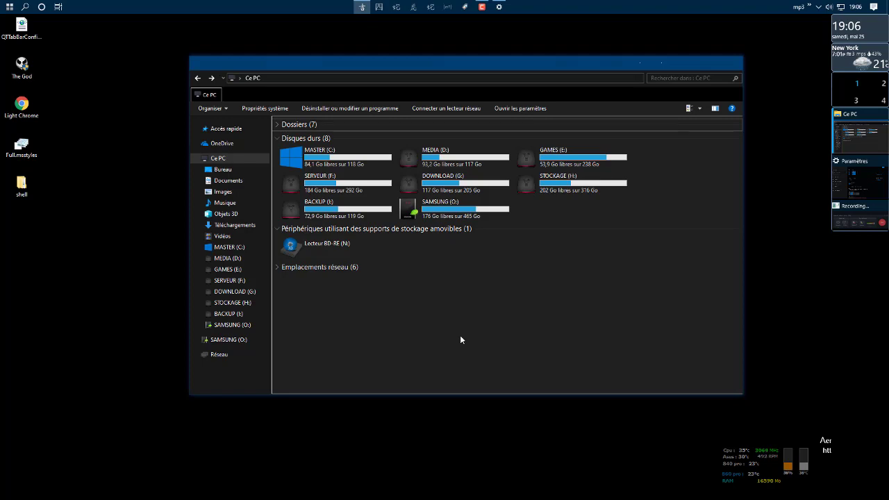
{"action": "right_click", "coordinate": [607, 7]}
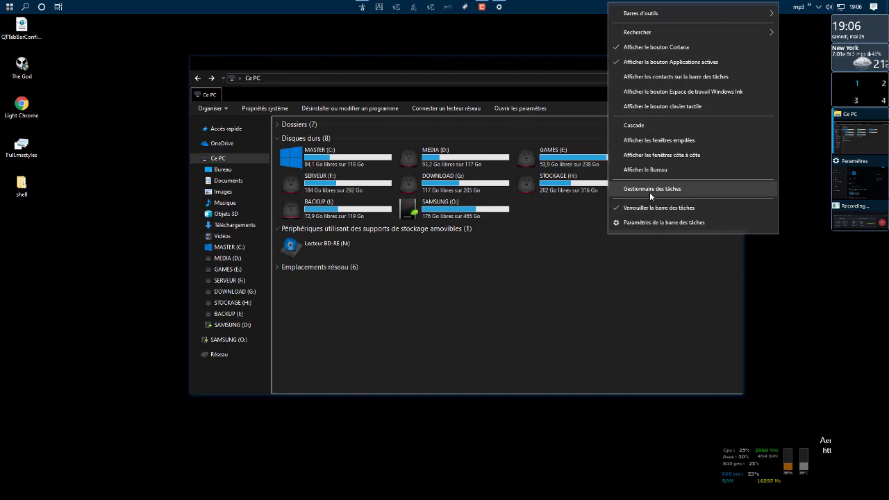
{"action": "left_click", "coordinate": [646, 222]}
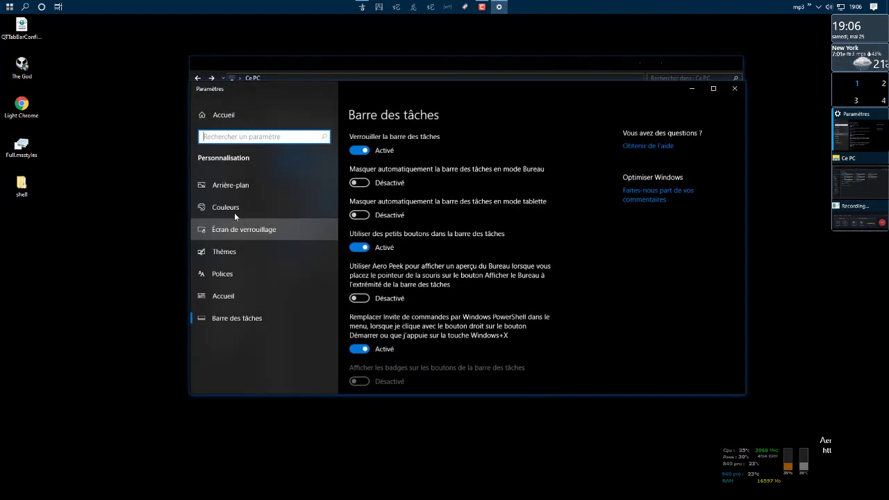
{"action": "left_click", "coordinate": [227, 210]}
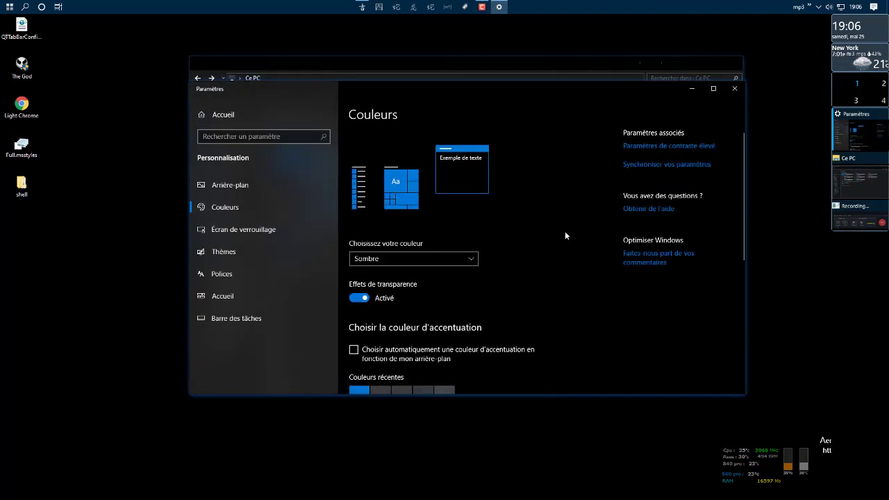
{"action": "scroll", "coordinate": [564, 230], "scroll_direction": "down", "scroll_amount": 3}
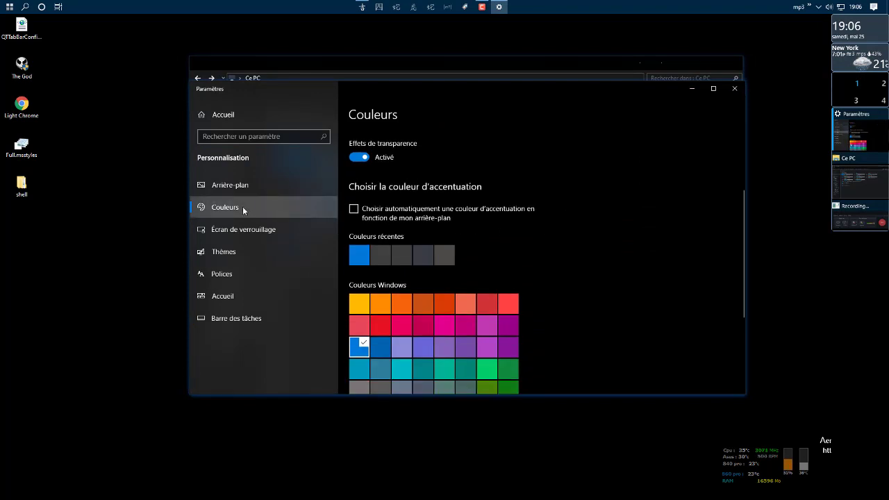
{"action": "scroll", "coordinate": [583, 232], "scroll_direction": "up", "scroll_amount": 3}
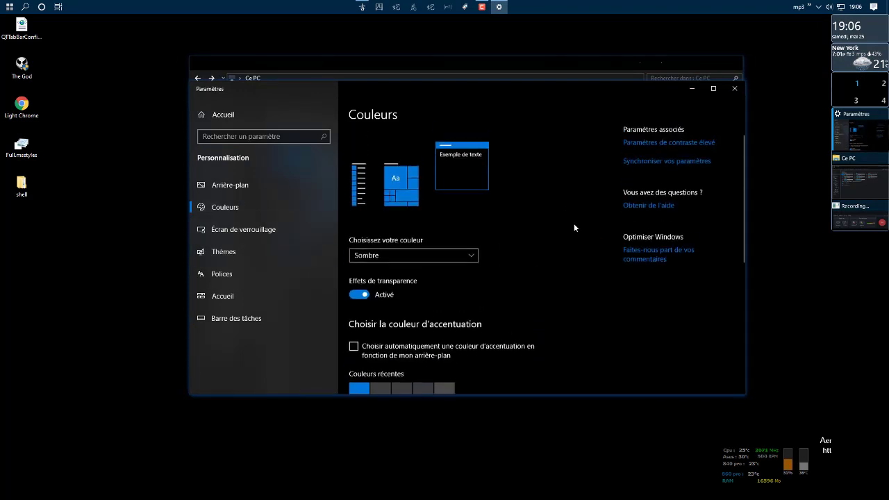
{"action": "left_click", "coordinate": [430, 261]}
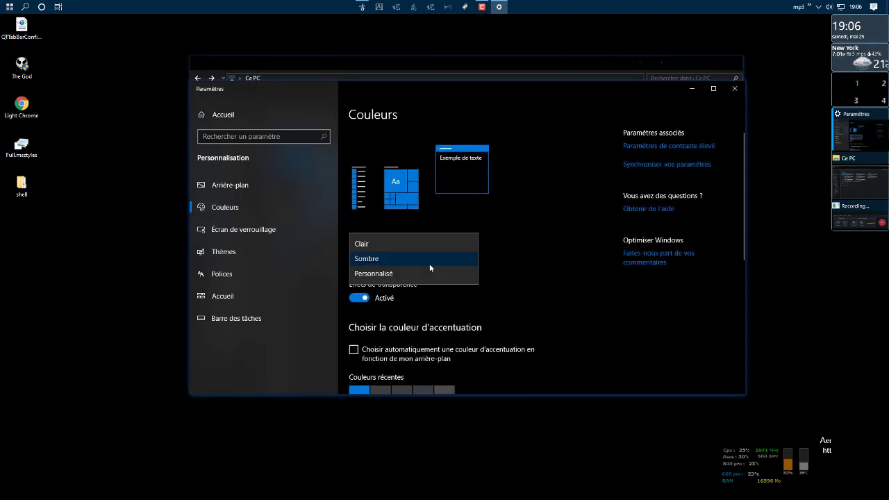
{"action": "left_click", "coordinate": [429, 263]}
{"action": "left_click", "coordinate": [733, 88]}
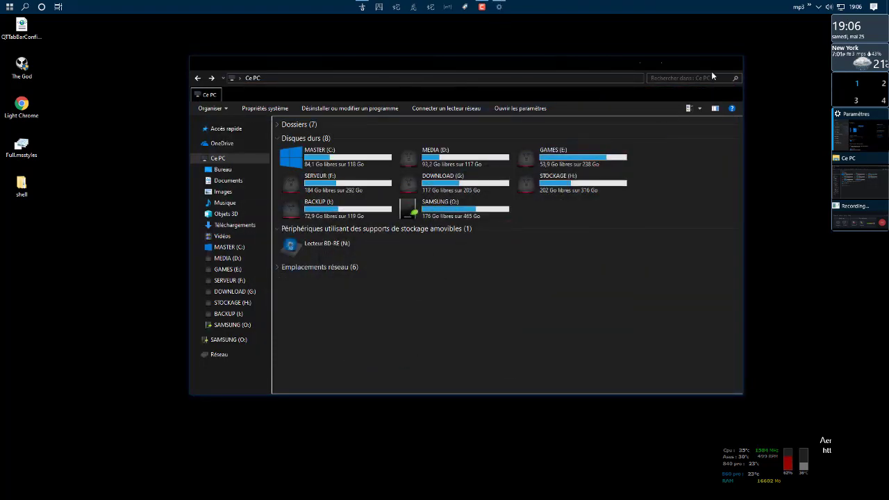
{"action": "left_click", "coordinate": [701, 68]}
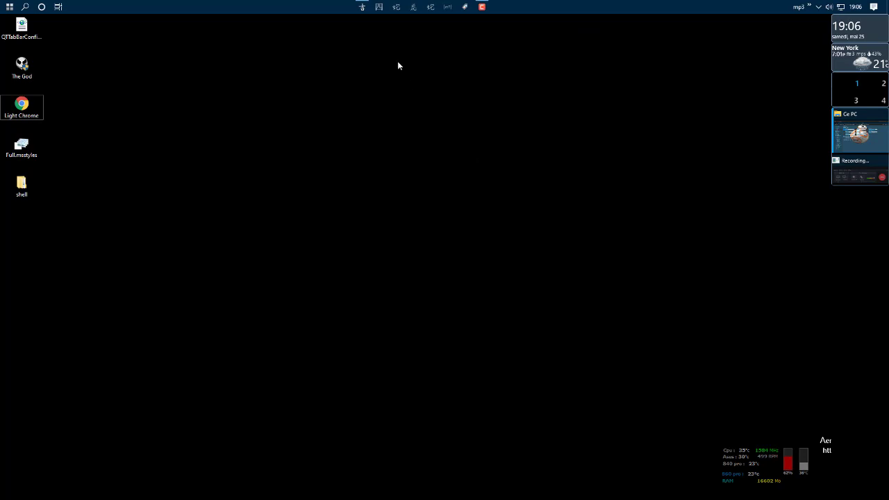
{"action": "left_click", "coordinate": [361, 7]}
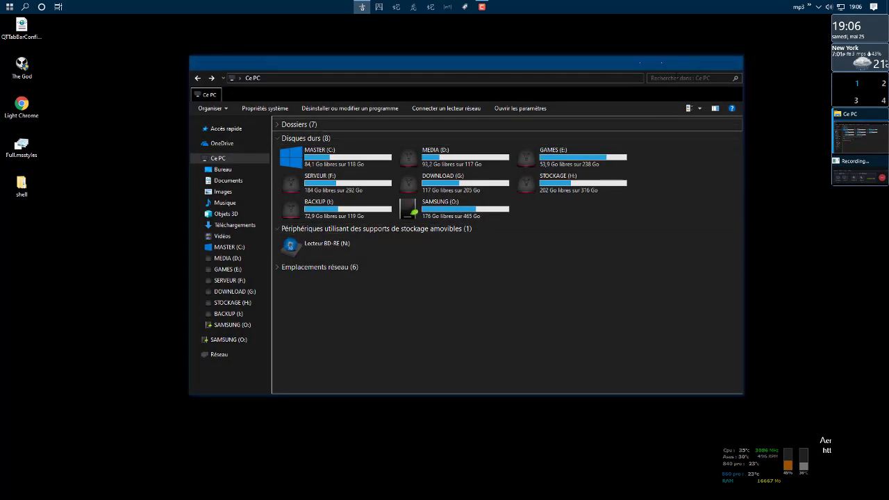
Step: Minimize Ce PC, open the properties of the Light Chrome desktop shortcut and move the dialog toward the middle of the desktop
{"action": "left_click", "coordinate": [691, 62]}
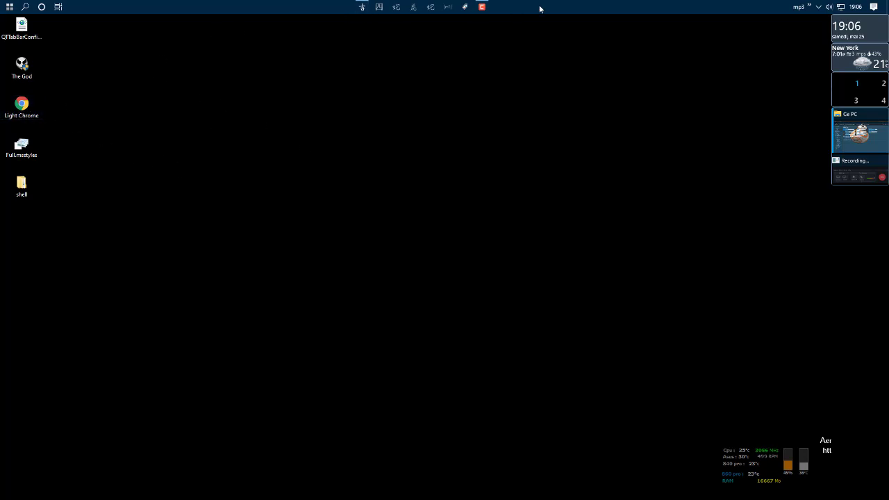
{"action": "right_click", "coordinate": [20, 112]}
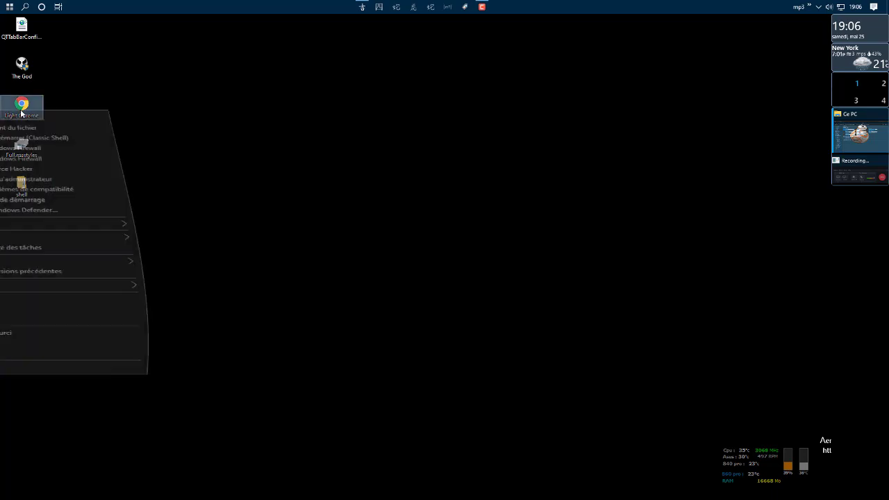
{"action": "left_click", "coordinate": [49, 364]}
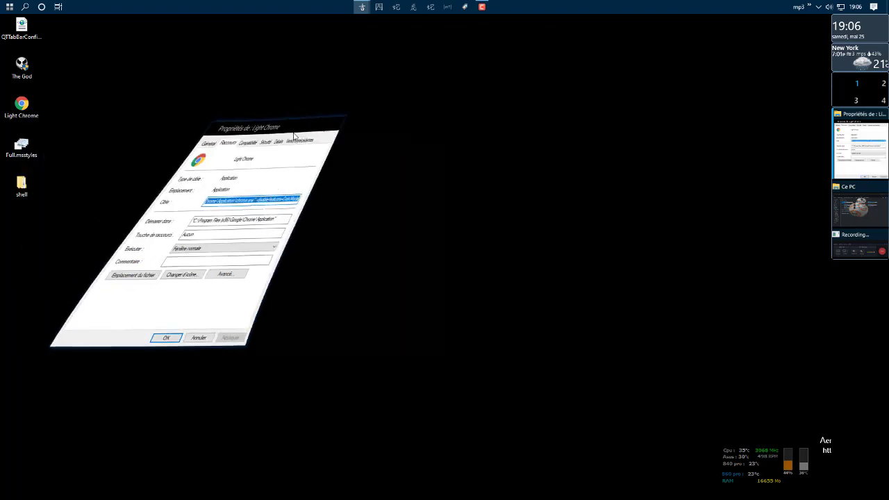
{"action": "left_click_drag", "start_coordinate": [91, 124], "coordinate": [293, 136]}
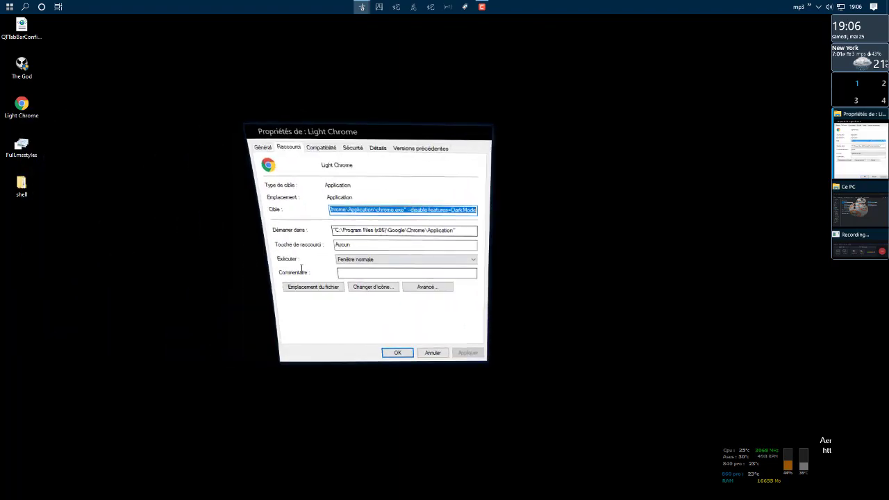
Step: Examine the shortcut's Cible value, highlighting the chrome.exe path and the --disable-features=DarkMode argument, and close the properties with OK
{"action": "left_click", "coordinate": [372, 207]}
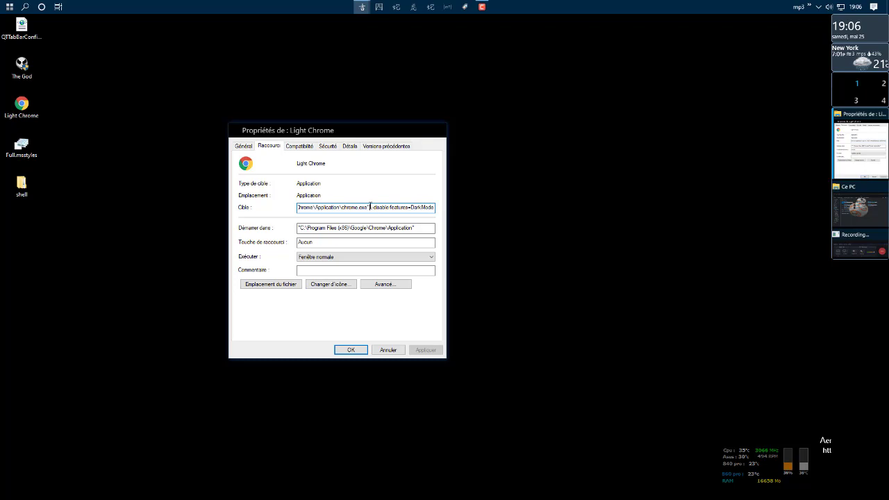
{"action": "left_click_drag", "start_coordinate": [370, 207], "coordinate": [437, 207]}
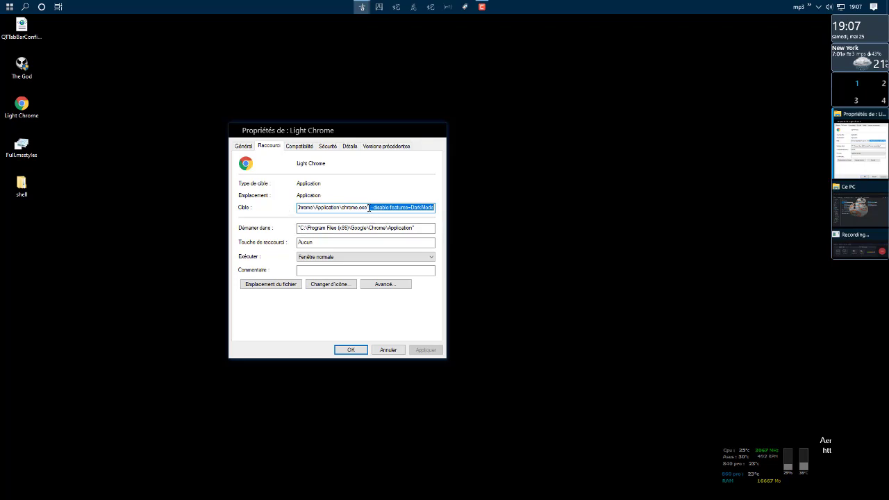
{"action": "left_click_drag", "start_coordinate": [369, 207], "coordinate": [299, 207]}
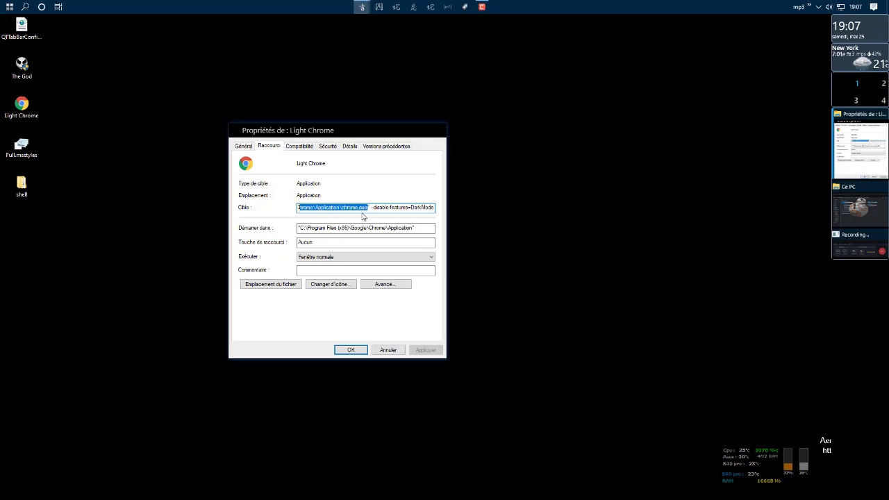
{"action": "left_click", "coordinate": [368, 206]}
{"action": "key", "text": "shift+Home"}
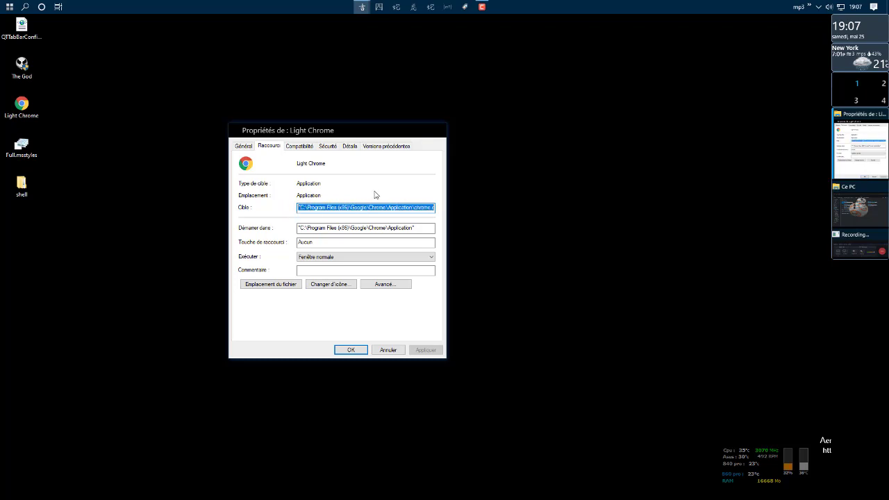
{"action": "left_click_drag", "start_coordinate": [380, 207], "coordinate": [400, 223]}
{"action": "left_click", "coordinate": [371, 208]}
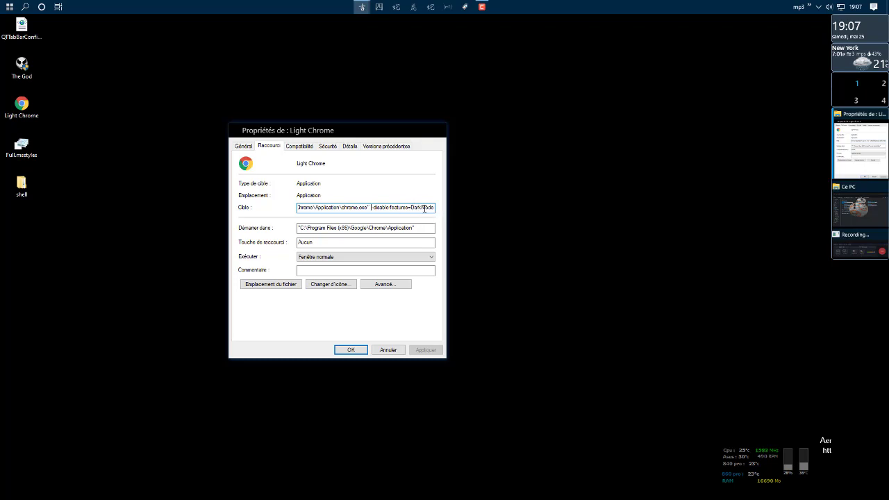
{"action": "left_click", "coordinate": [342, 349]}
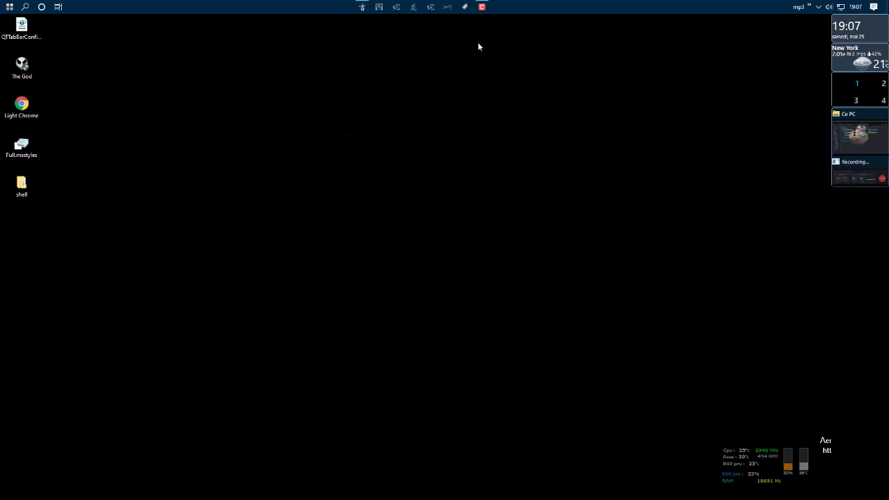
Step: View the Ce PC window, minimize it, and check the look of the desktop's context menu before dismissing it
{"action": "left_click", "coordinate": [362, 7]}
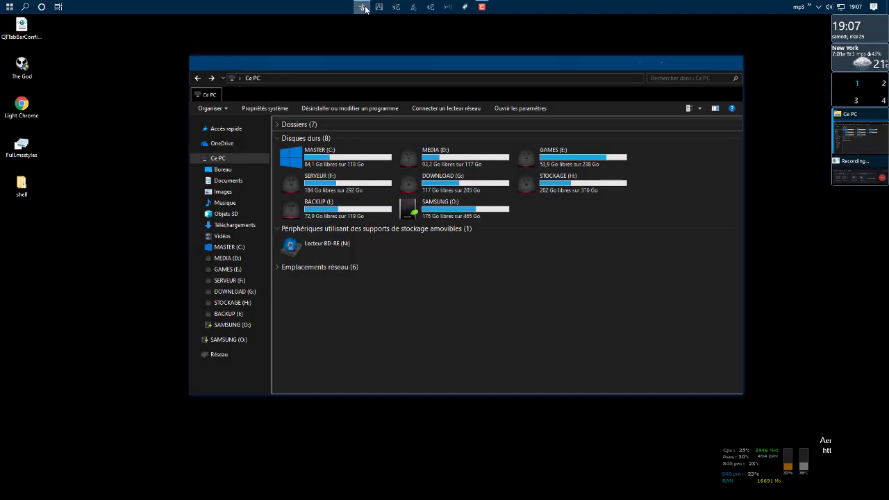
{"action": "left_click", "coordinate": [687, 63]}
{"action": "right_click", "coordinate": [488, 64]}
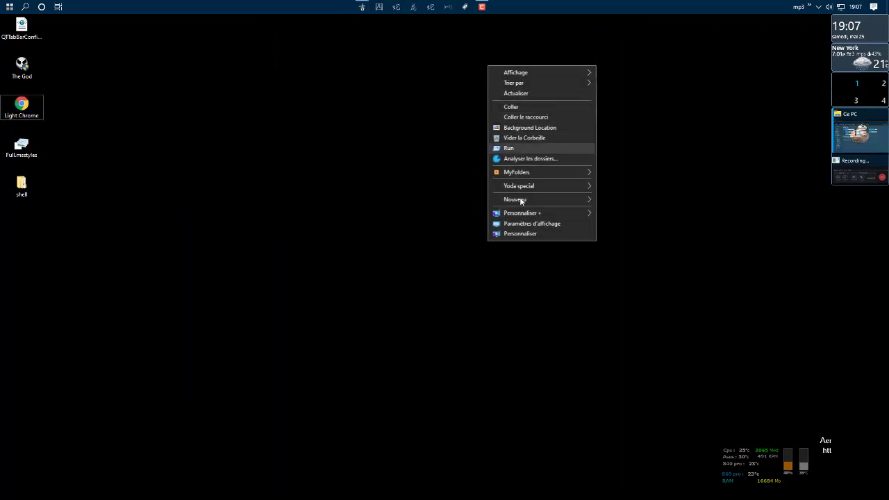
{"action": "left_click", "coordinate": [330, 207]}
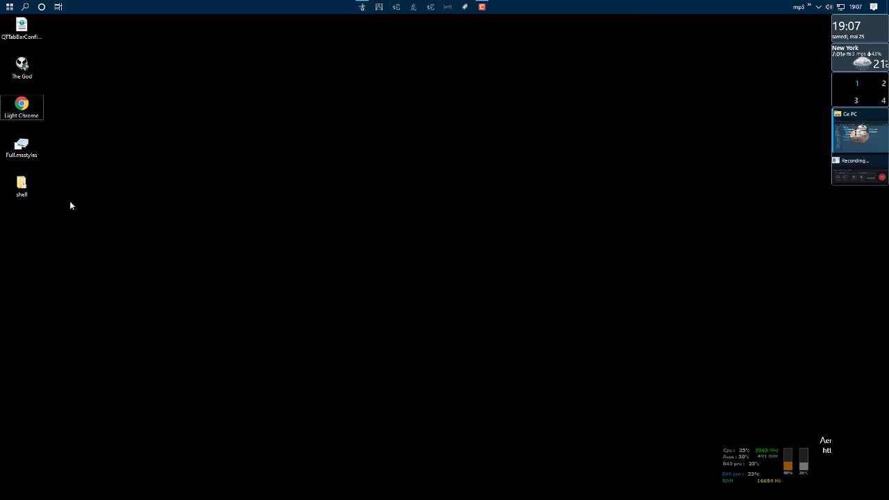
Step: Launch Light Chrome from the desktop, inspect its page context menu, Autres favoris list and main menu, and close the browser
{"action": "double_click", "coordinate": [21, 111]}
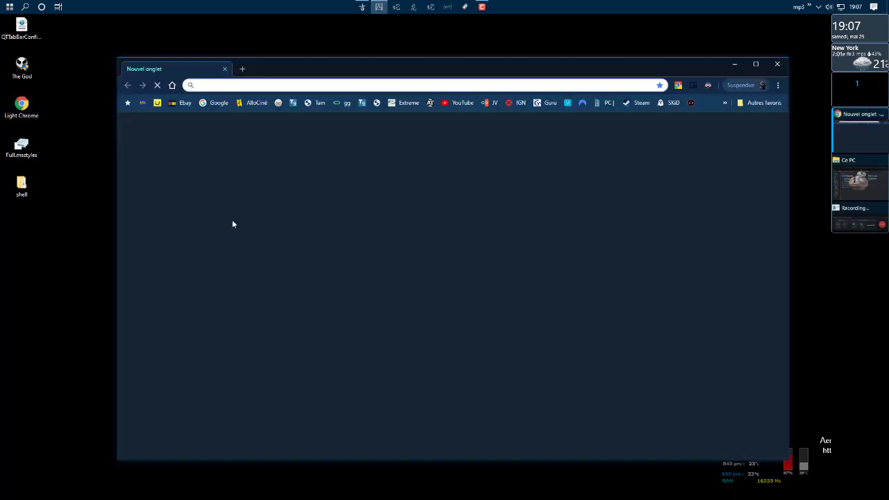
{"action": "right_click", "coordinate": [668, 125]}
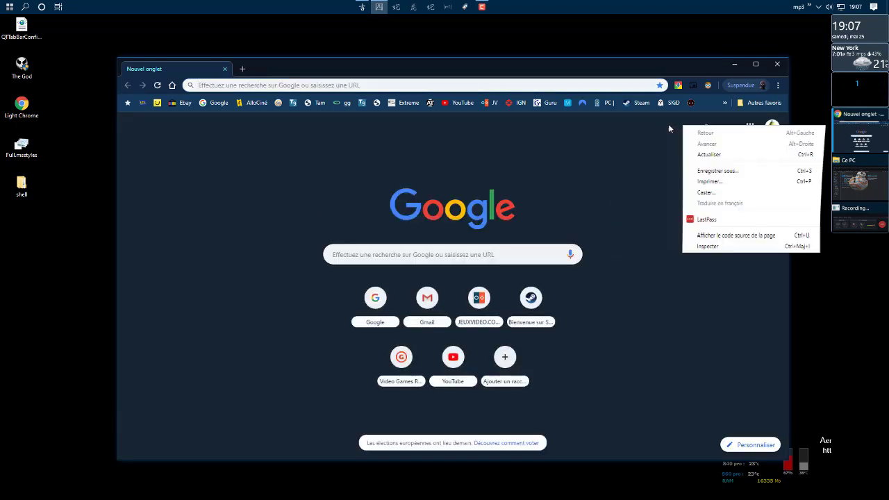
{"action": "left_click", "coordinate": [597, 149]}
{"action": "left_click", "coordinate": [769, 105]}
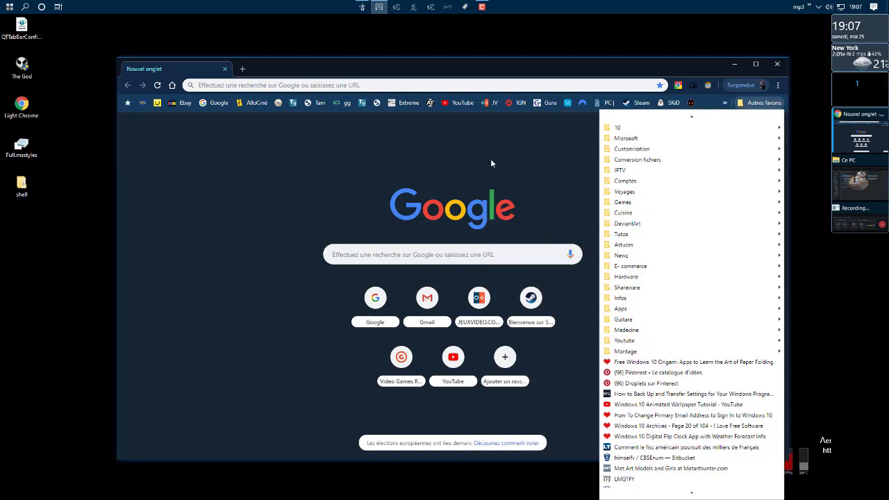
{"action": "left_click", "coordinate": [490, 160]}
{"action": "left_click", "coordinate": [777, 85]}
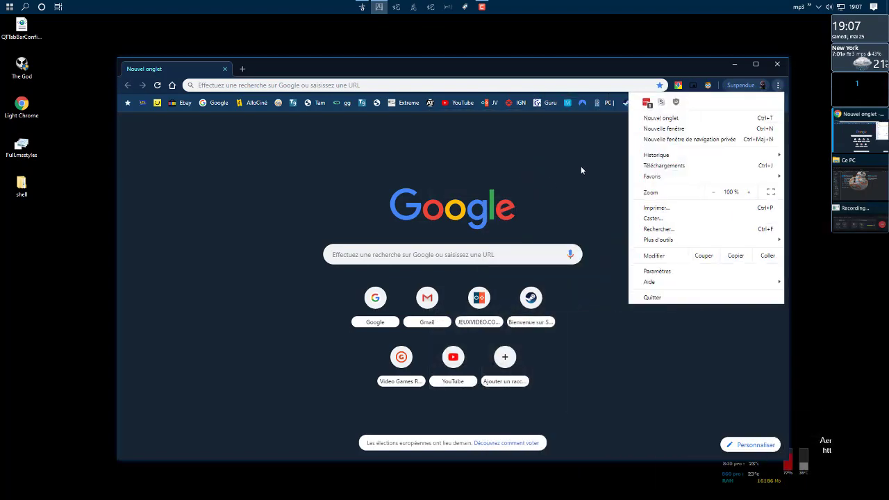
{"action": "left_click", "coordinate": [616, 138]}
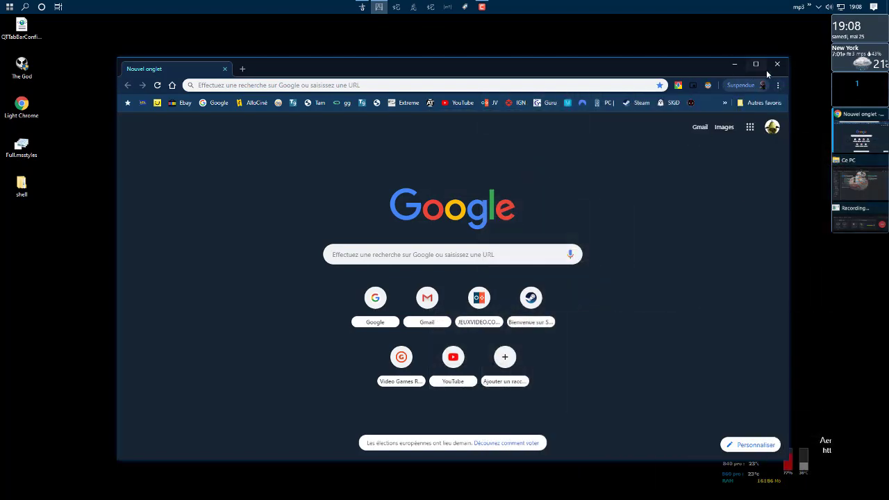
{"action": "left_click", "coordinate": [775, 66]}
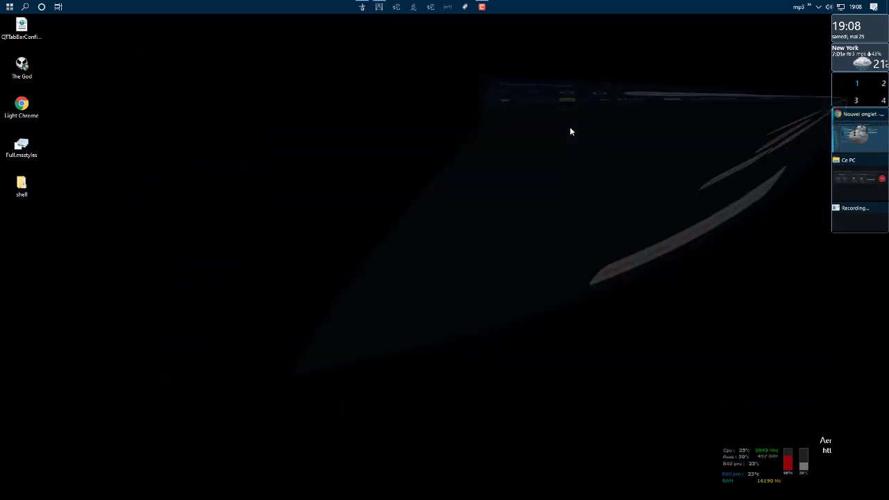
Step: In the Personnalisation settings, set Arrière-plan to Image and choose the mountain lake picture as wallpaper
{"action": "right_click", "coordinate": [446, 103]}
{"action": "left_click", "coordinate": [474, 271]}
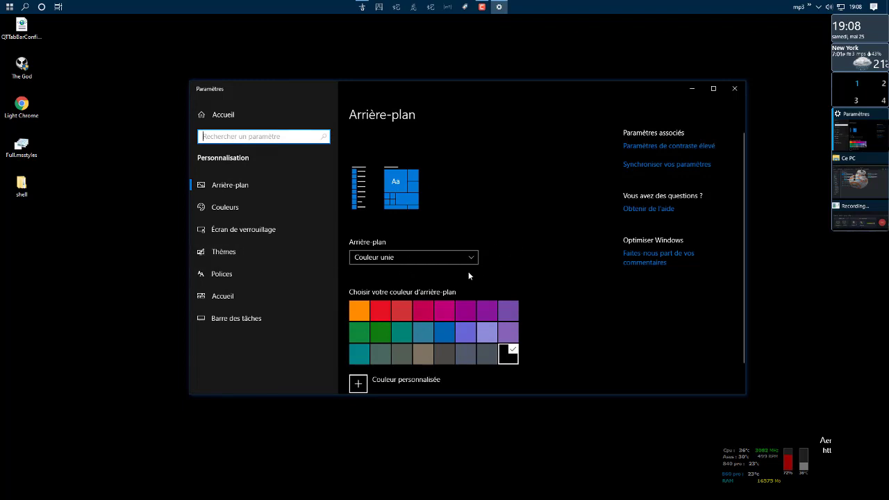
{"action": "left_click", "coordinate": [391, 261]}
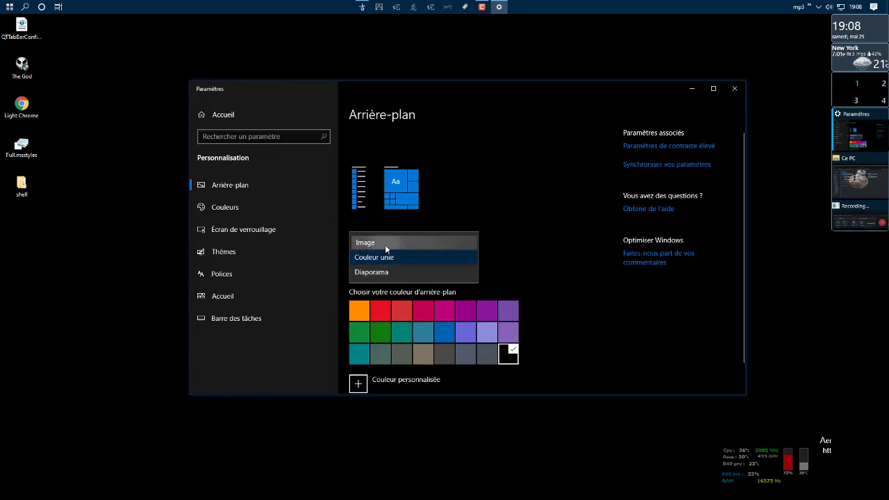
{"action": "left_click", "coordinate": [385, 245]}
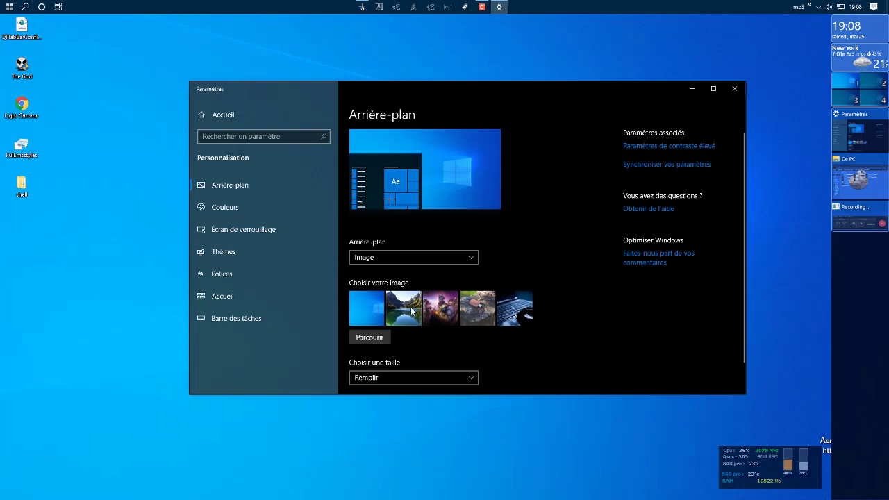
{"action": "left_click", "coordinate": [411, 309]}
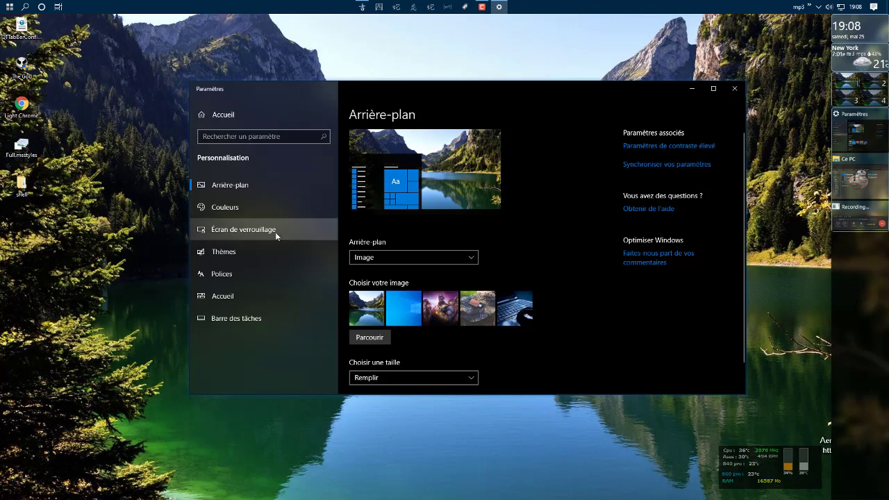
Step: Apply the Beauty theme in the Thèmes settings and close the settings window
{"action": "left_click", "coordinate": [247, 251]}
{"action": "scroll", "coordinate": [554, 267], "scroll_direction": "down", "scroll_amount": 5}
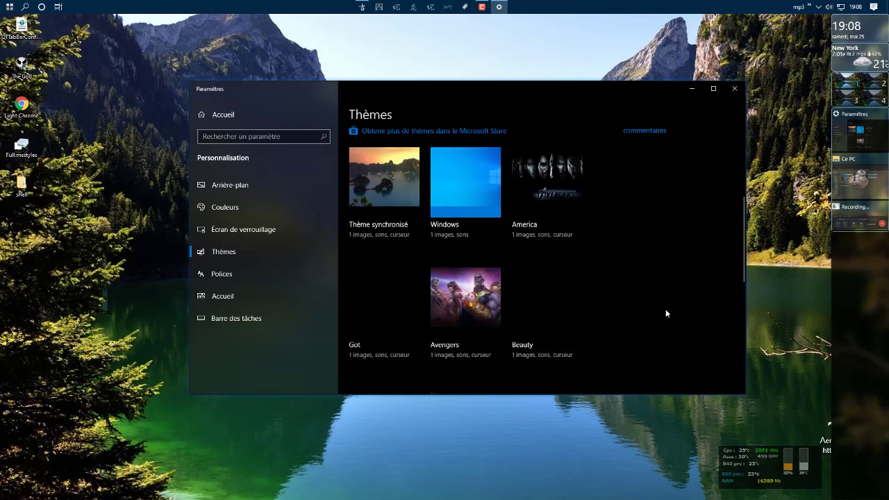
{"action": "left_click", "coordinate": [539, 305]}
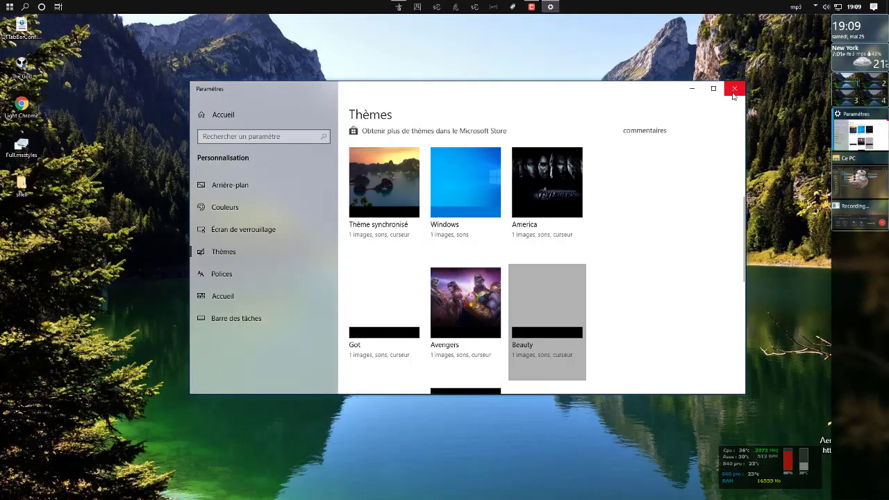
{"action": "left_click", "coordinate": [734, 89]}
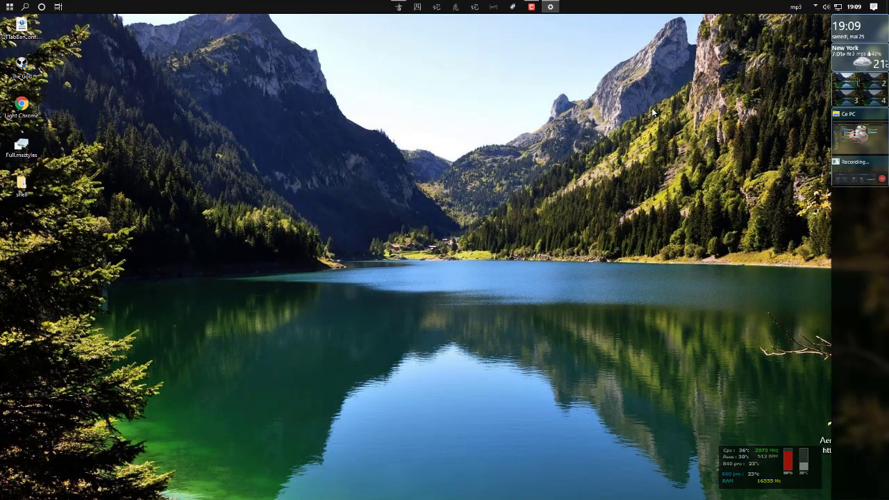
Step: Check Ce PC under the new theme, close its window and open Ce PC again
{"action": "left_click", "coordinate": [398, 8]}
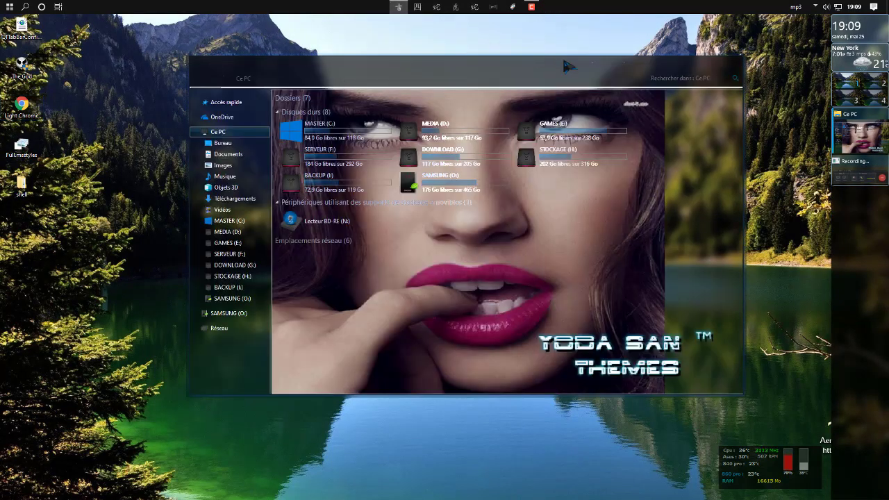
{"action": "left_click", "coordinate": [736, 69]}
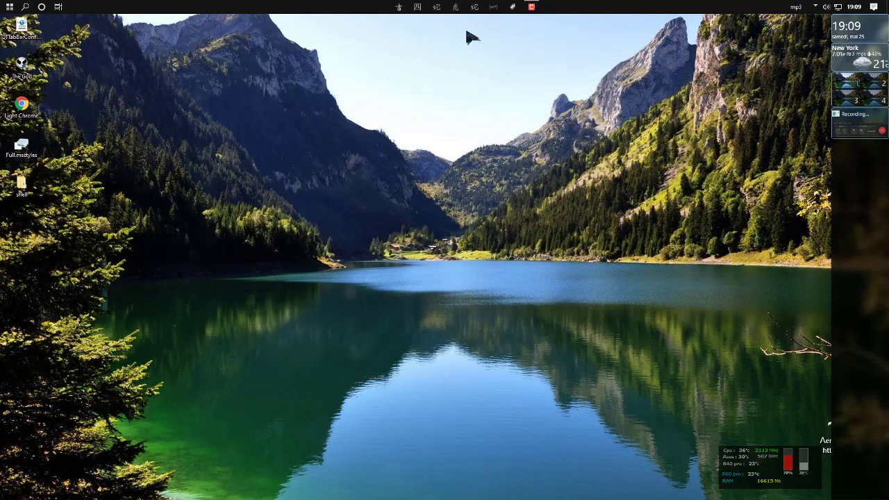
{"action": "left_click", "coordinate": [397, 7]}
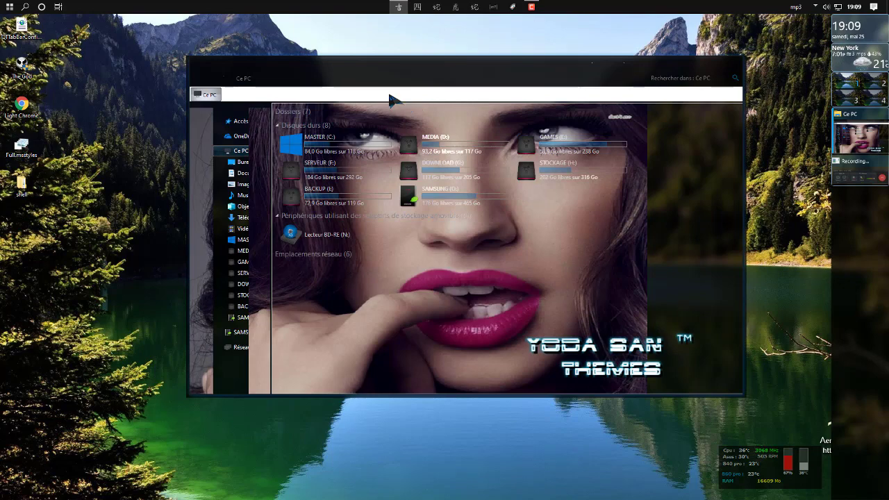
Step: In the Général options of QTTabBar, import the settings file QTTabBarConfig-2019-5-25.xml from the Bureau folder
{"action": "right_click", "coordinate": [391, 100]}
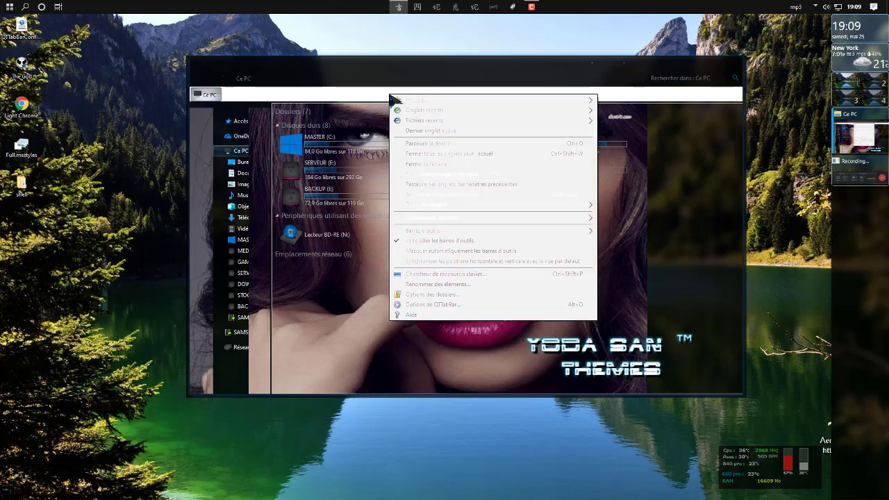
{"action": "left_click", "coordinate": [435, 307]}
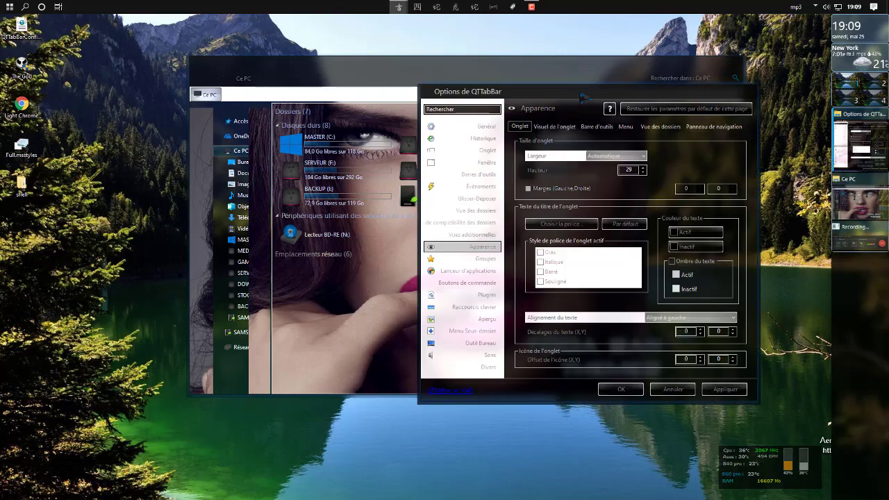
{"action": "left_click_drag", "start_coordinate": [583, 97], "coordinate": [534, 90]}
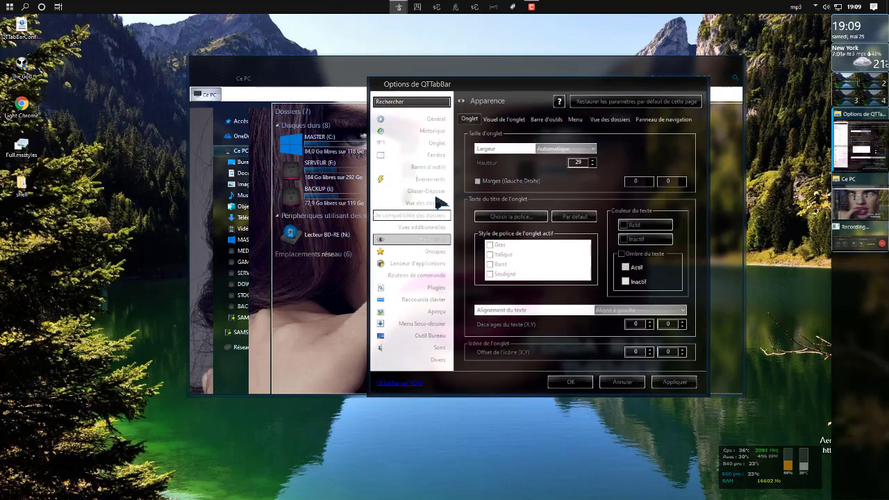
{"action": "left_click", "coordinate": [431, 120]}
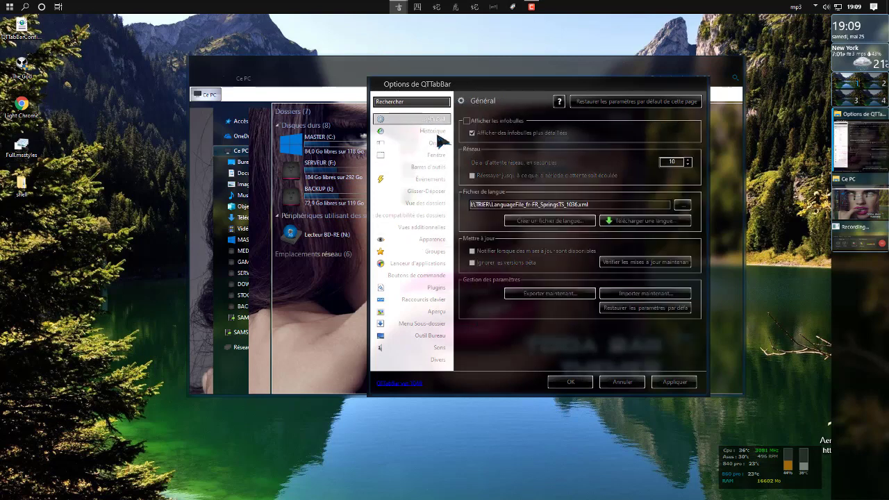
{"action": "left_click", "coordinate": [640, 297]}
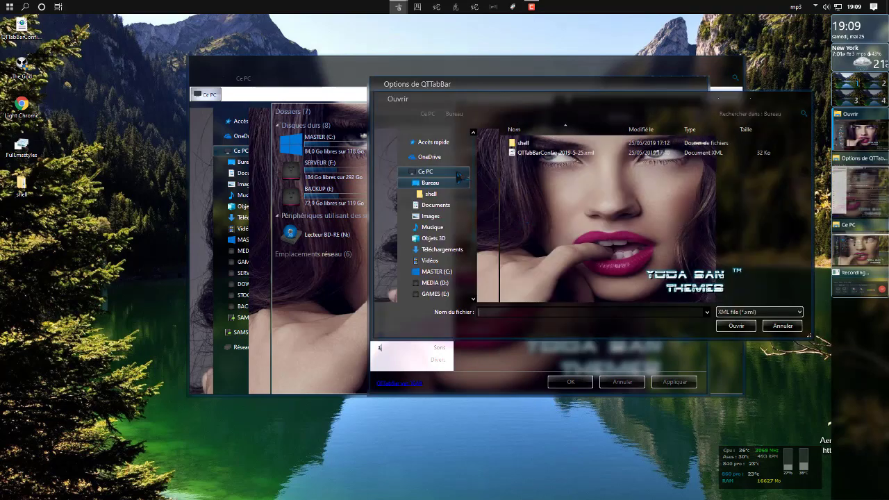
{"action": "left_click", "coordinate": [555, 153]}
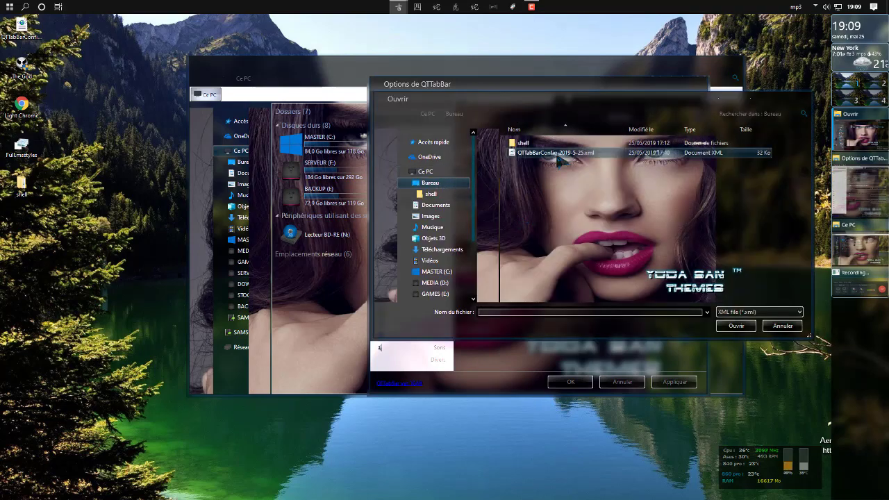
{"action": "left_click", "coordinate": [736, 325]}
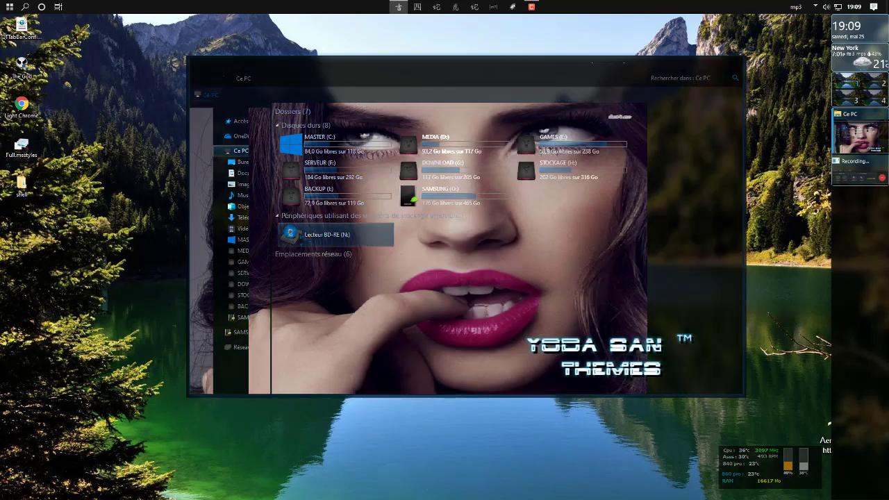
Step: Examine the classic Start menu and the tiled Windows Start menu under the Beauty theme, closing each one
{"action": "left_click", "coordinate": [9, 7]}
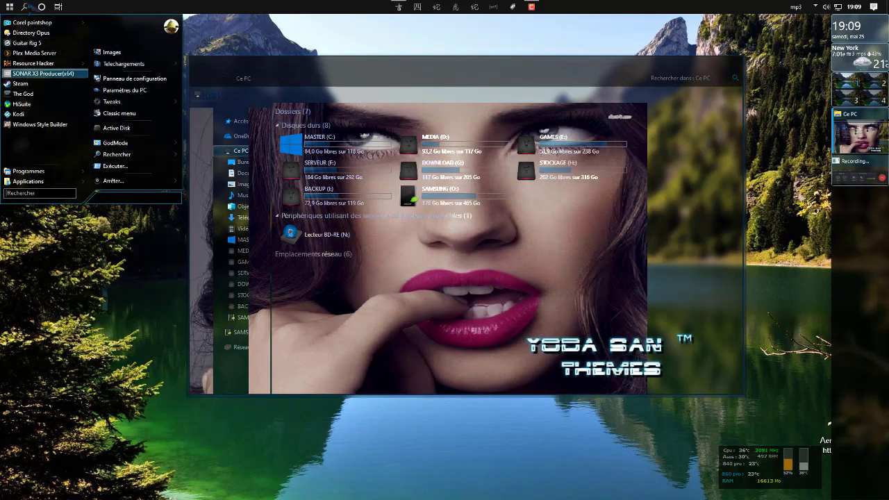
{"action": "left_click", "coordinate": [10, 6]}
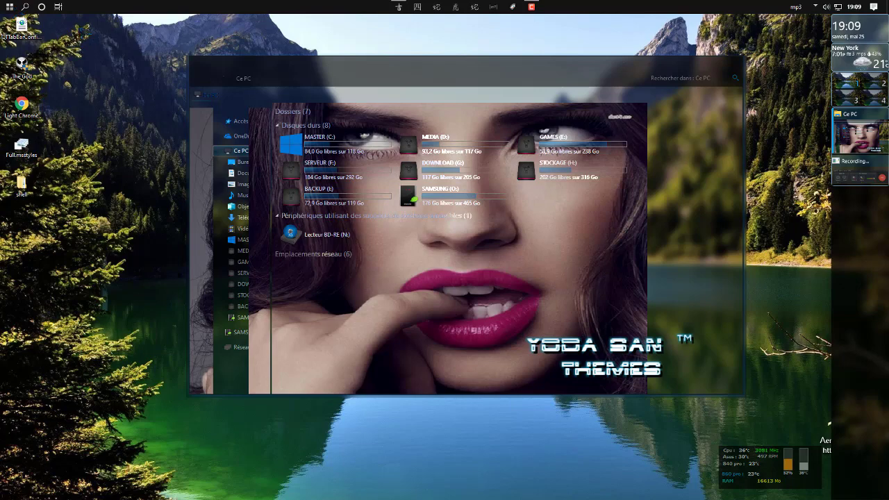
{"action": "left_click", "coordinate": [10, 7]}
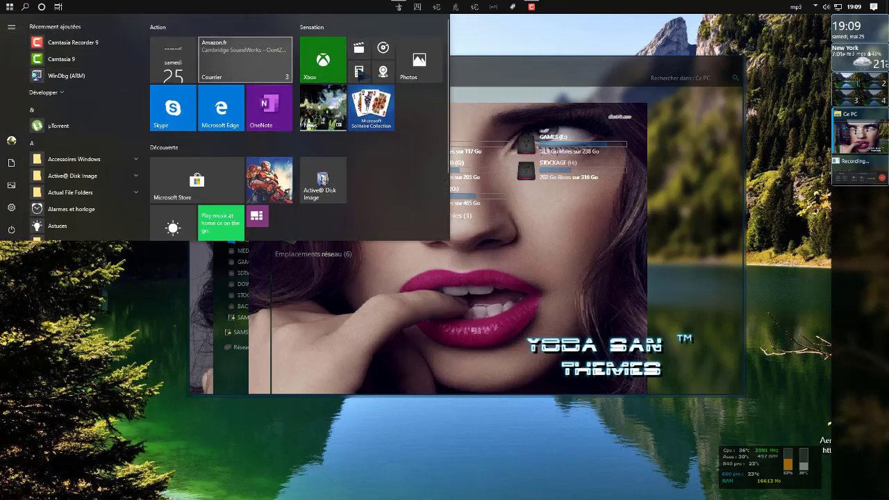
{"action": "left_click", "coordinate": [471, 39]}
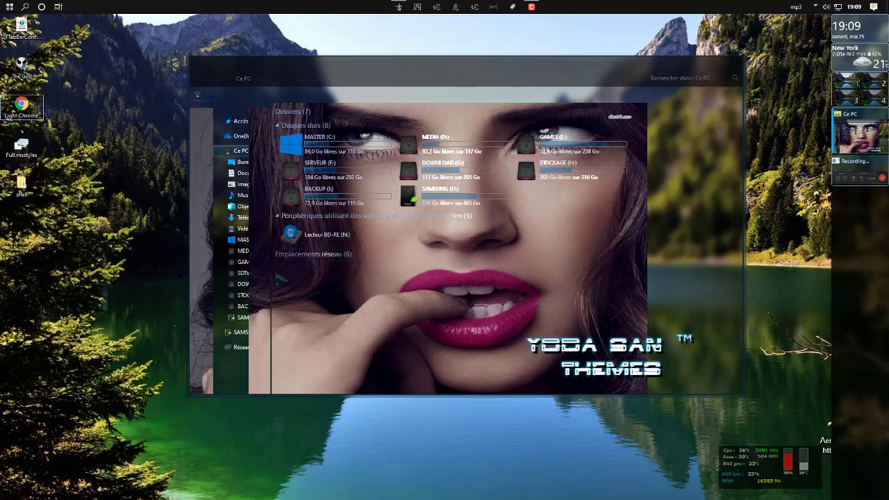
Step: Narrow the navigation pane of the Ce PC window to give the drive list more room
{"action": "left_click_drag", "start_coordinate": [270, 272], "coordinate": [236, 278]}
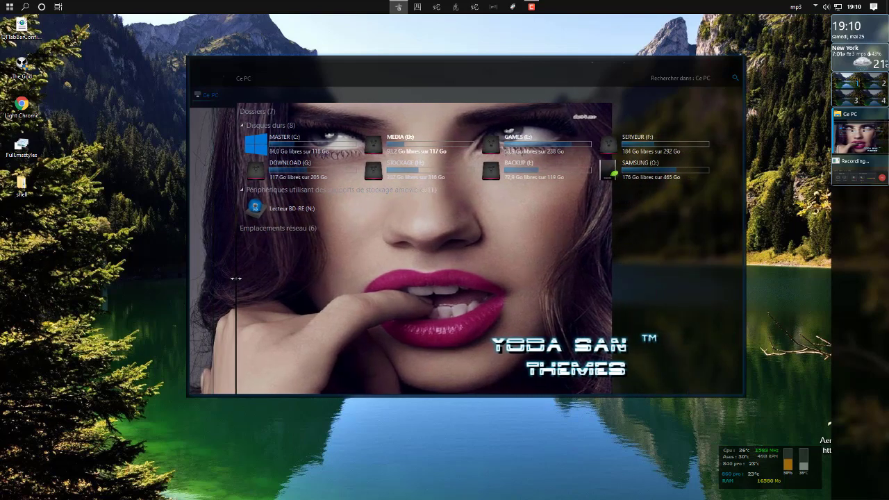